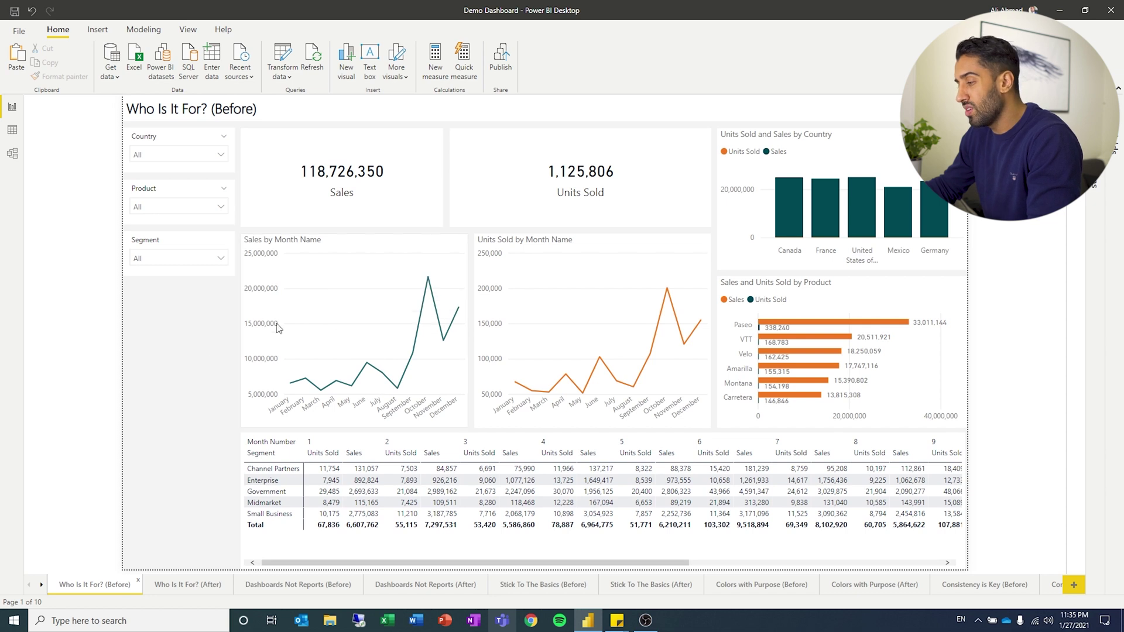
Bring up the Who is it For? (After) page from the report's page tabs
{"action": "mouse_move", "coordinate": [386, 332]}
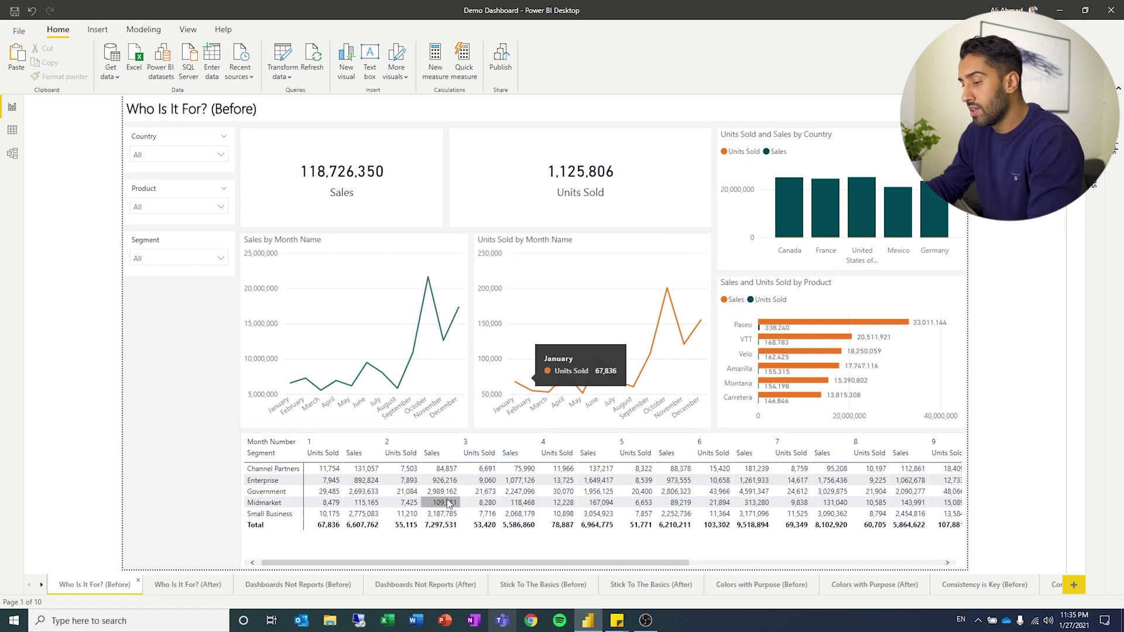
{"action": "left_click", "coordinate": [173, 588]}
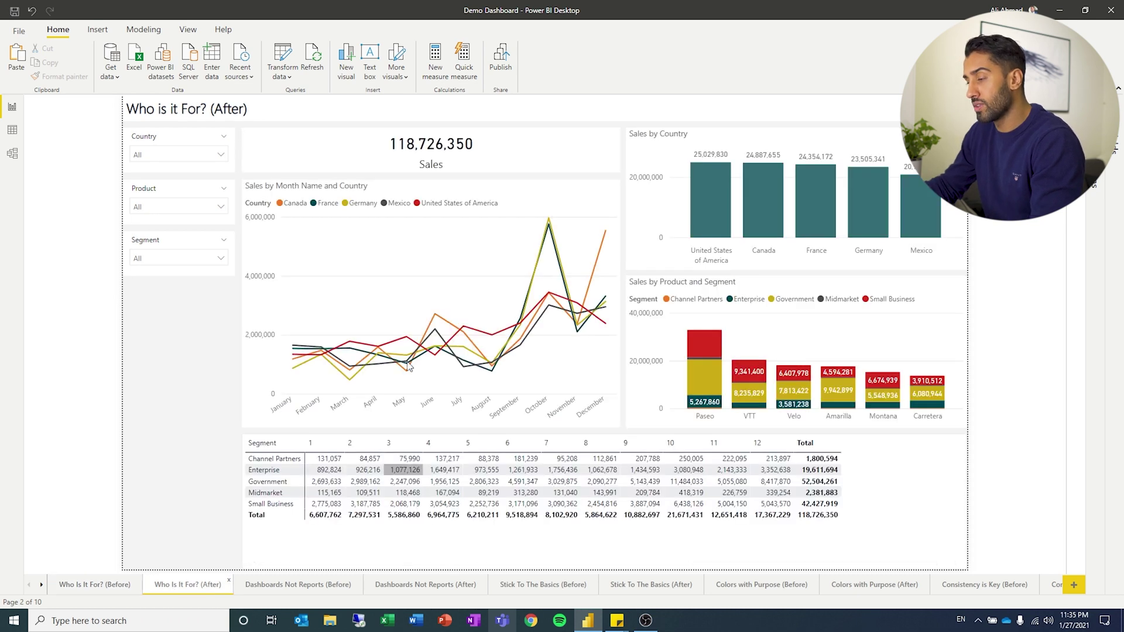
{"action": "mouse_move", "coordinate": [320, 255]}
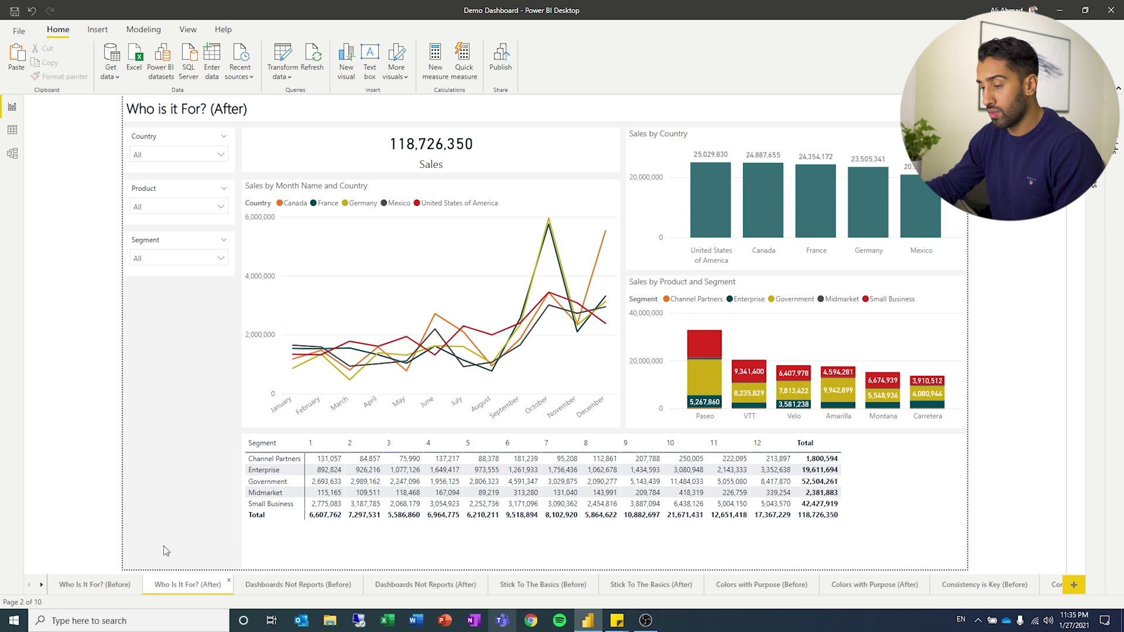
{"action": "left_click", "coordinate": [94, 584]}
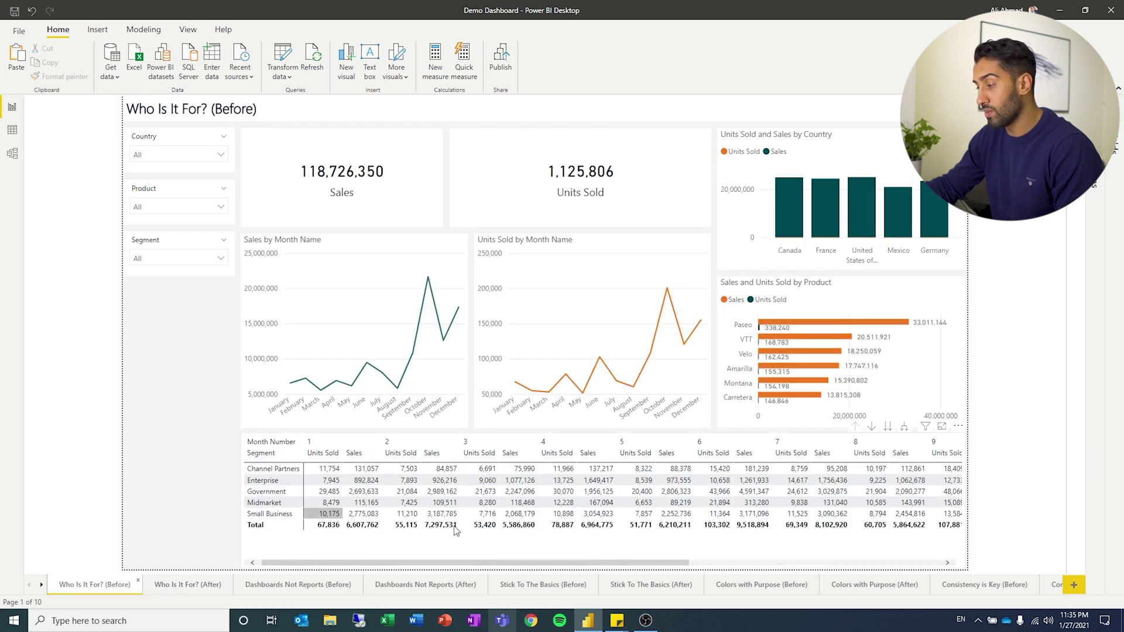
{"action": "scroll", "coordinate": [584, 565], "scroll_direction": "right", "scroll_amount": 6}
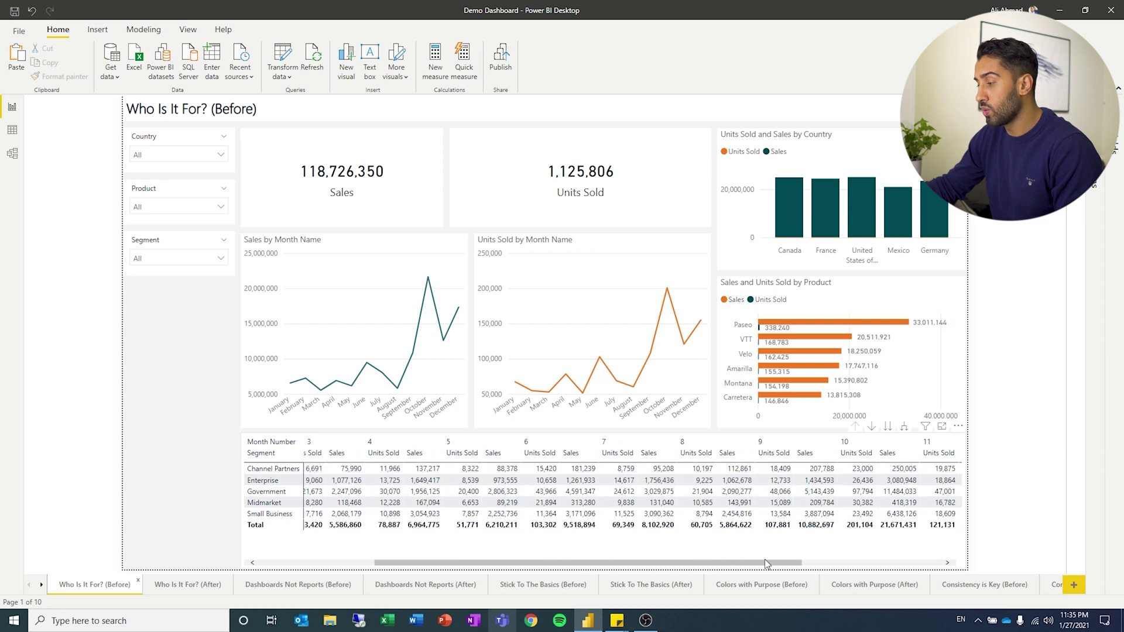
{"action": "scroll", "coordinate": [597, 557], "scroll_direction": "left", "scroll_amount": 3}
{"action": "left_click_drag", "start_coordinate": [597, 558], "coordinate": [450, 558]}
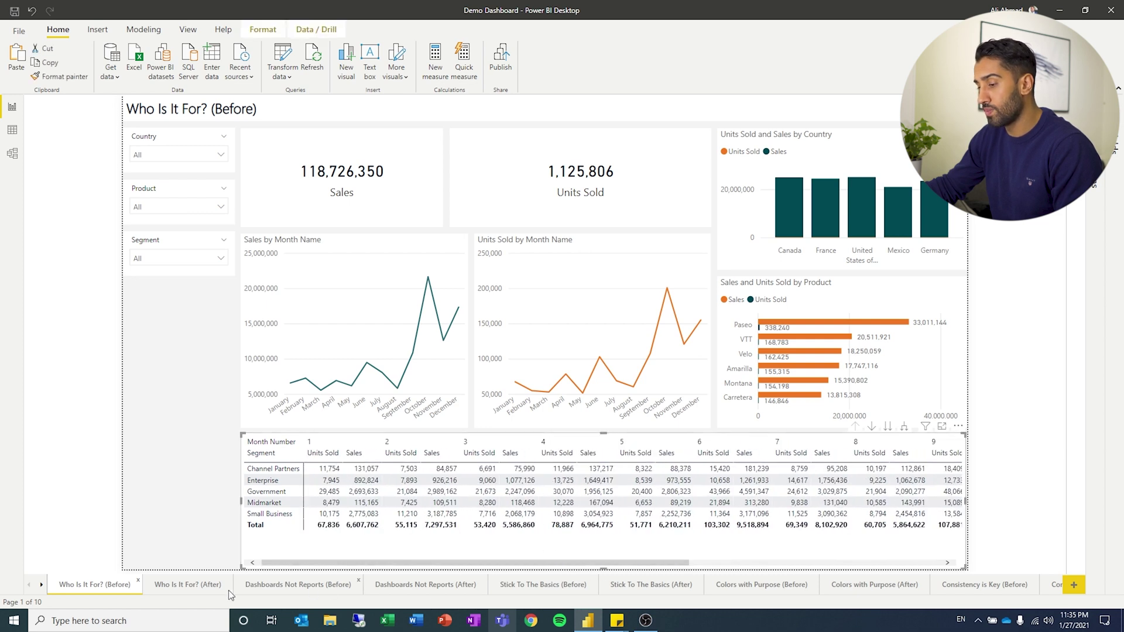
{"action": "left_click", "coordinate": [186, 584]}
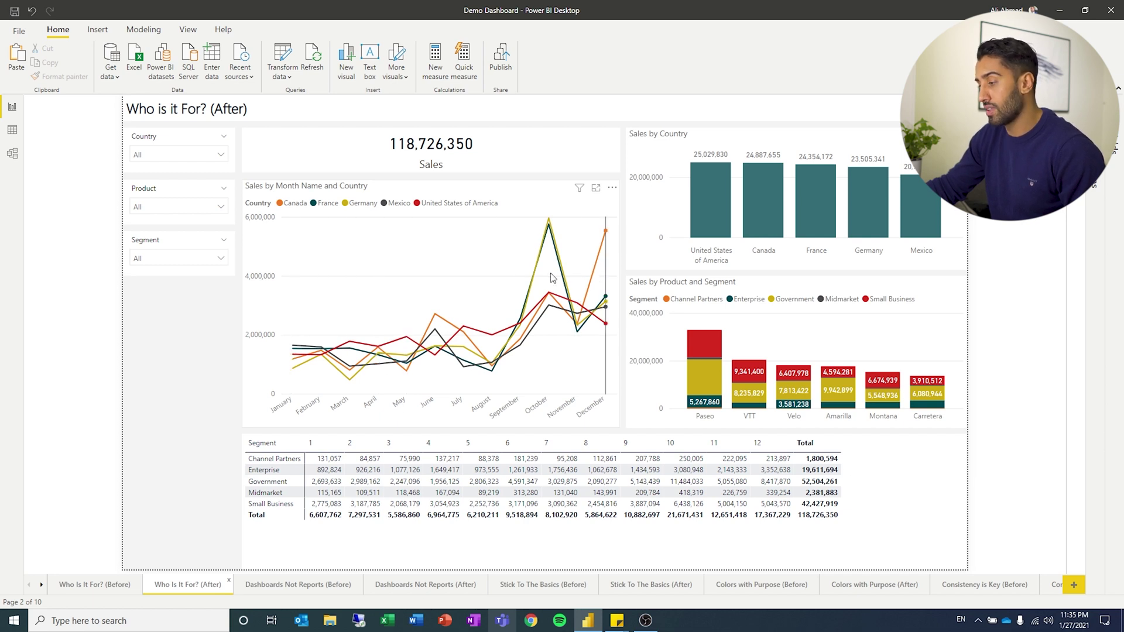
{"action": "mouse_move", "coordinate": [356, 309]}
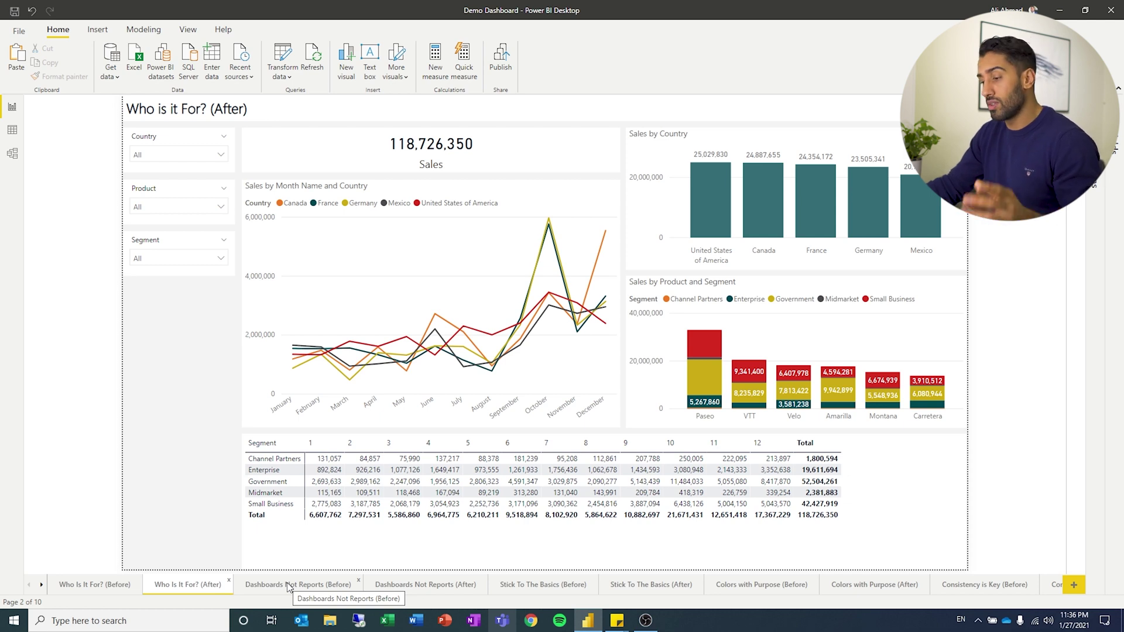
Switch to the Dashboards Not Reports (Before) page with three slicers and four sales tables
{"action": "left_click", "coordinate": [288, 586]}
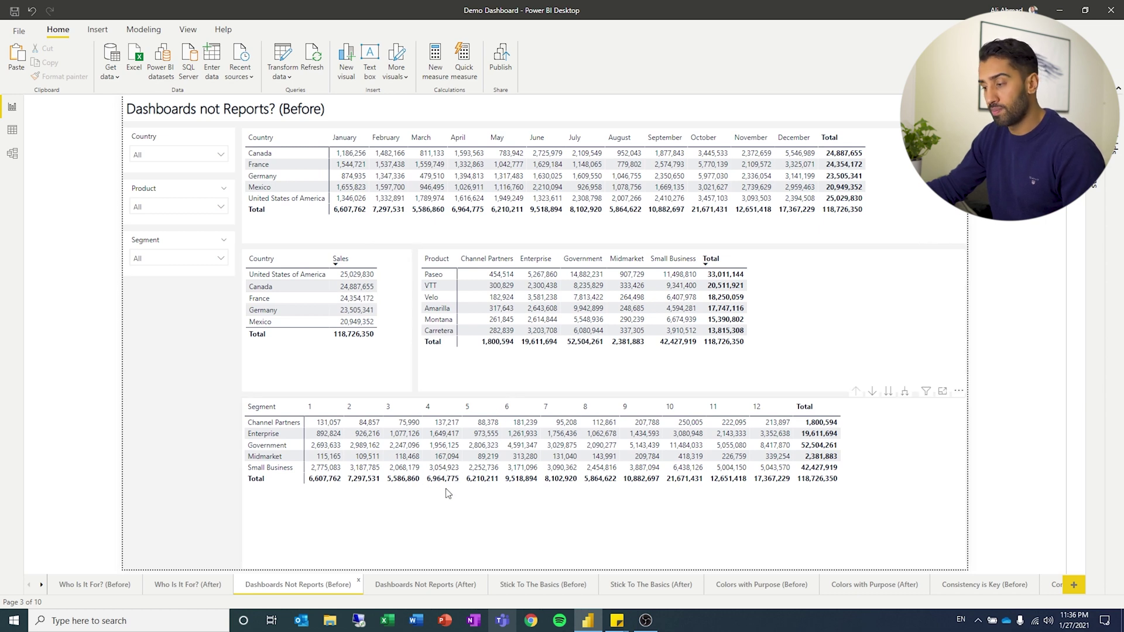
{"action": "left_click", "coordinate": [414, 587]}
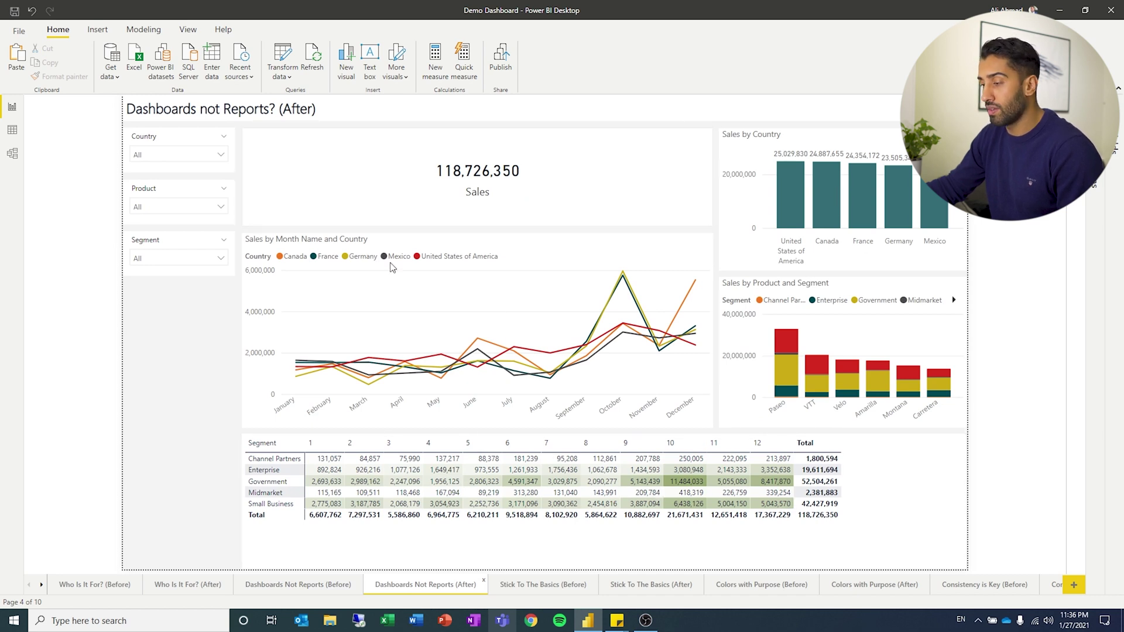
{"action": "mouse_move", "coordinate": [293, 295]}
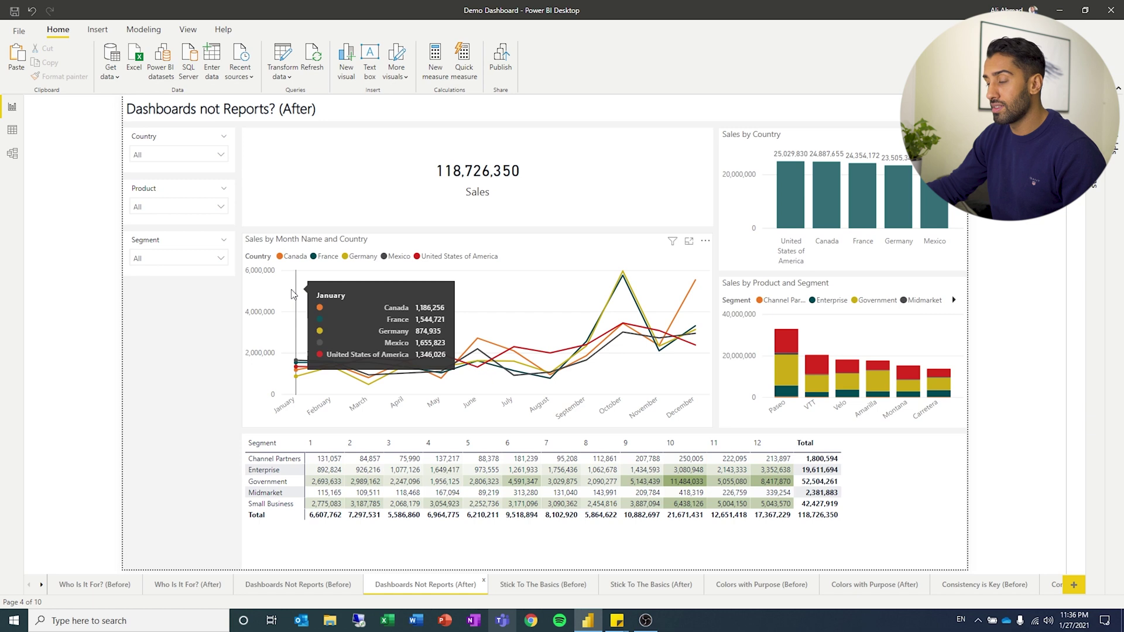
{"action": "left_click", "coordinate": [764, 262]}
{"action": "left_click", "coordinate": [751, 289]}
{"action": "left_click", "coordinate": [668, 328]}
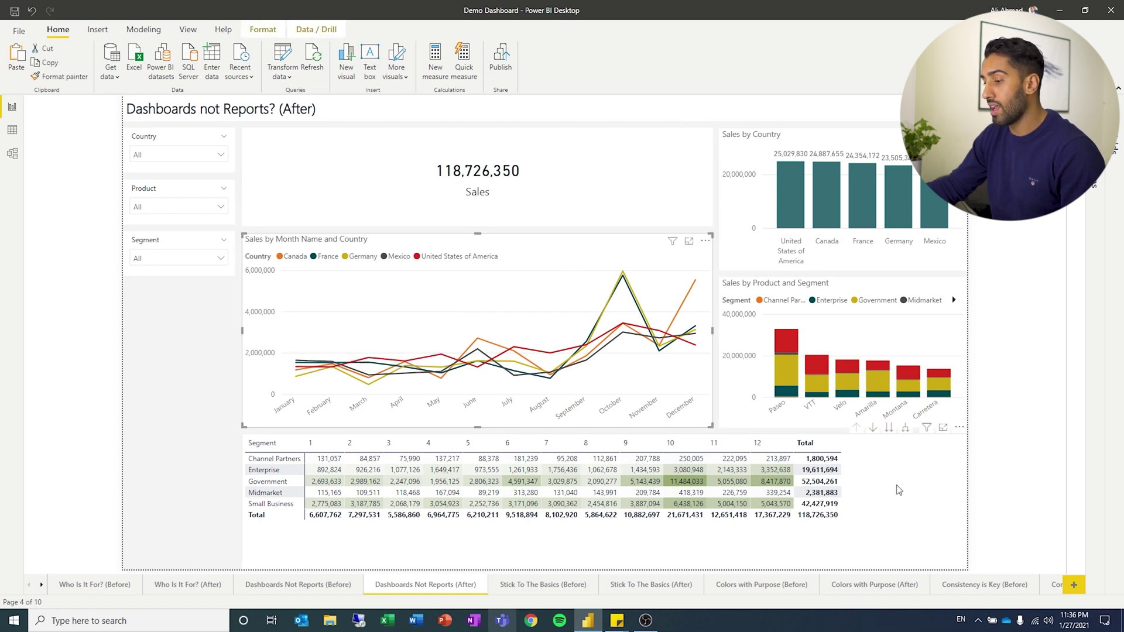
{"action": "left_click", "coordinate": [469, 551]}
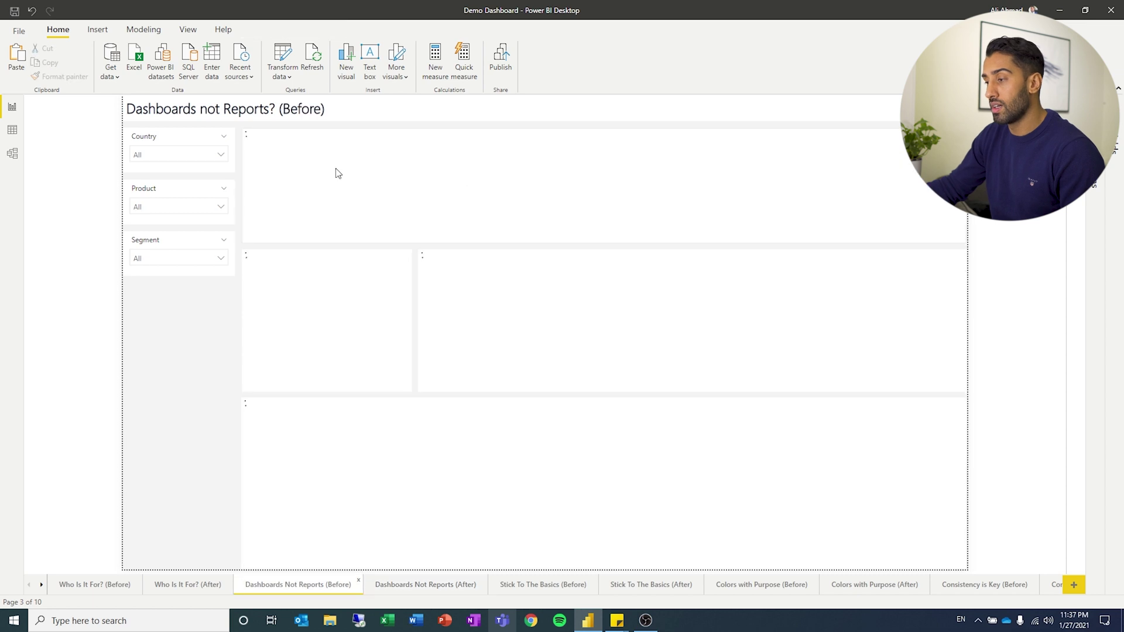
{"action": "left_click", "coordinate": [410, 588]}
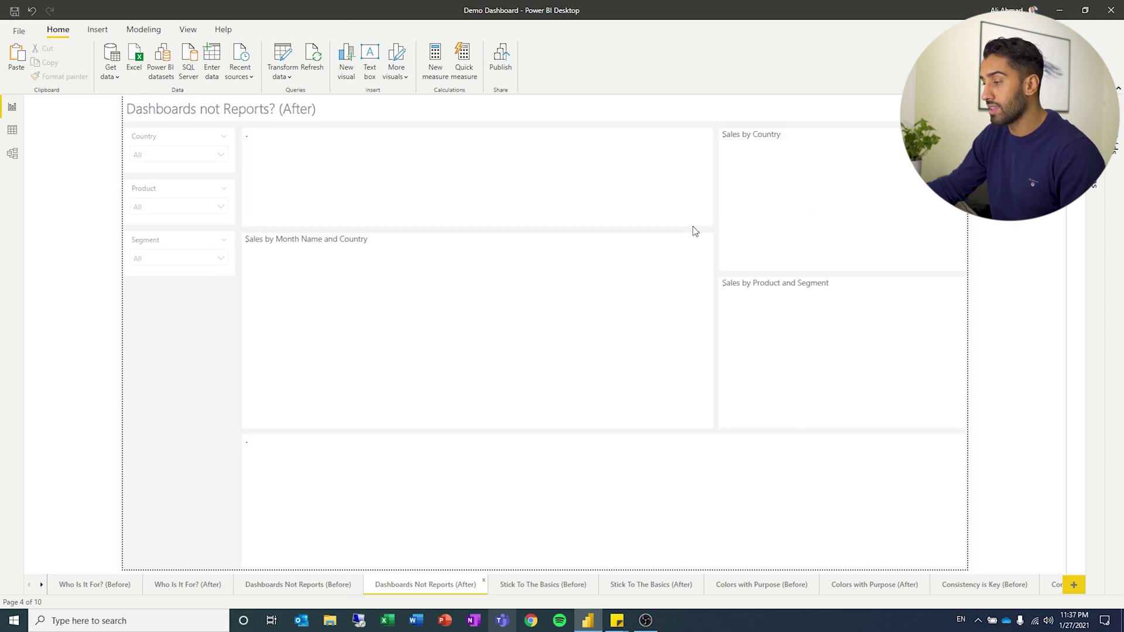
{"action": "left_click", "coordinate": [264, 586]}
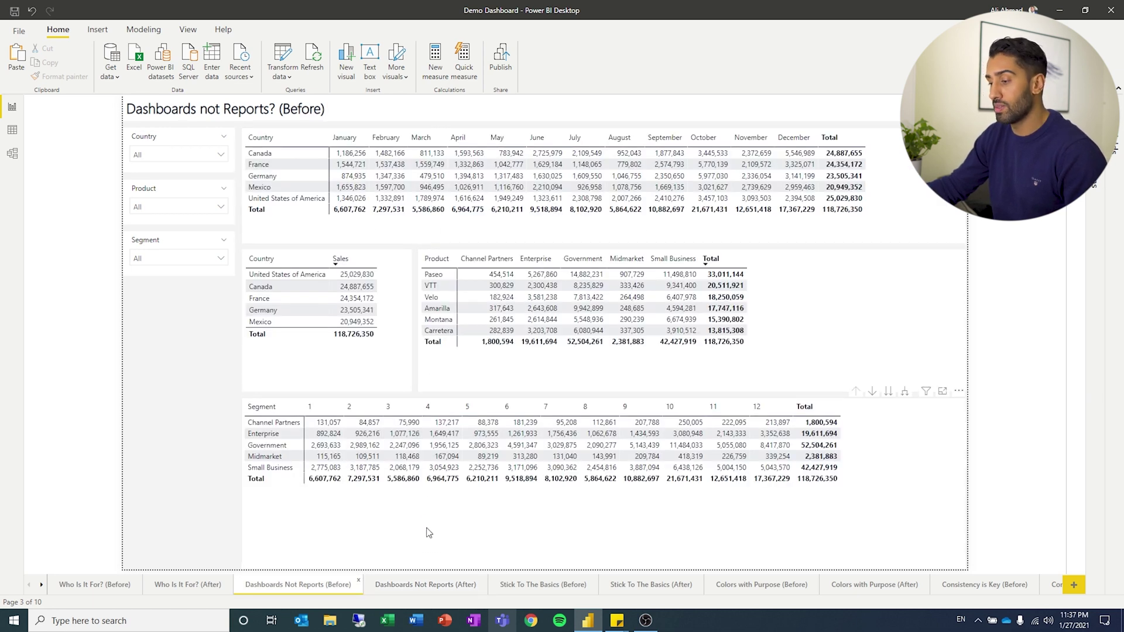
{"action": "left_click", "coordinate": [431, 584]}
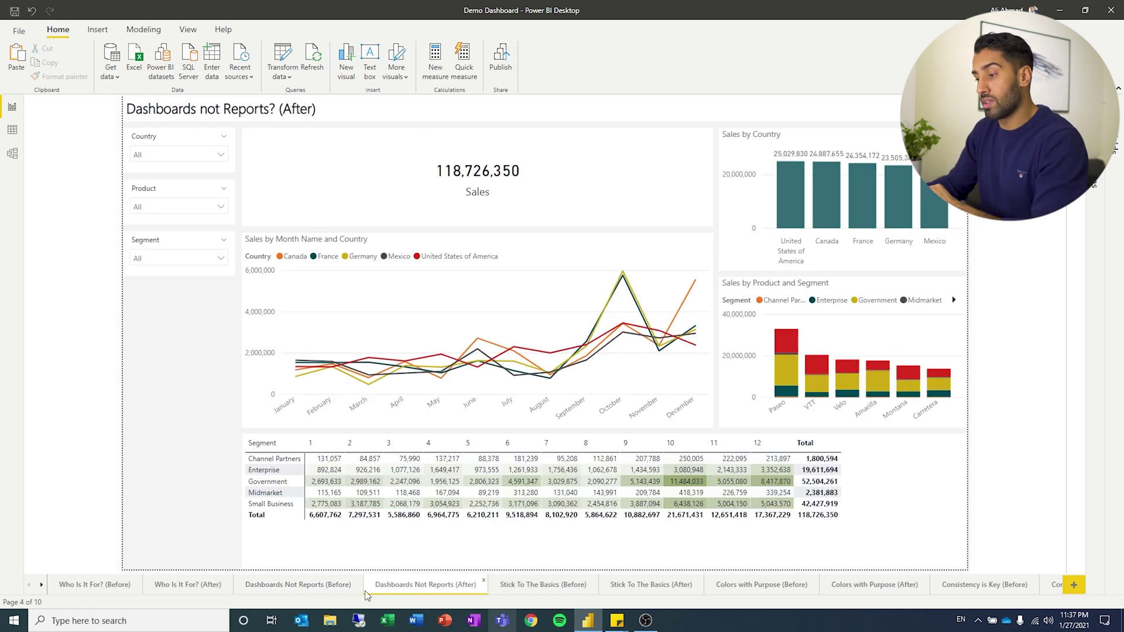
{"action": "left_click", "coordinate": [301, 587]}
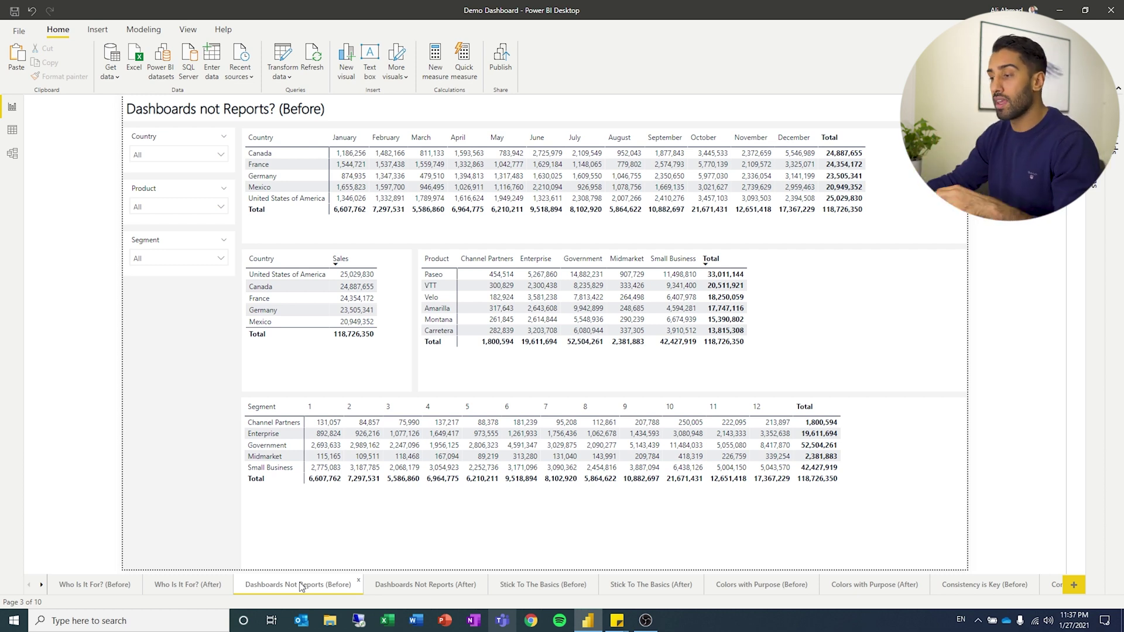
View Dashboards Not Reports (After), then select the Sales by Month Name and Country ribbon chart
{"action": "left_click", "coordinate": [397, 586]}
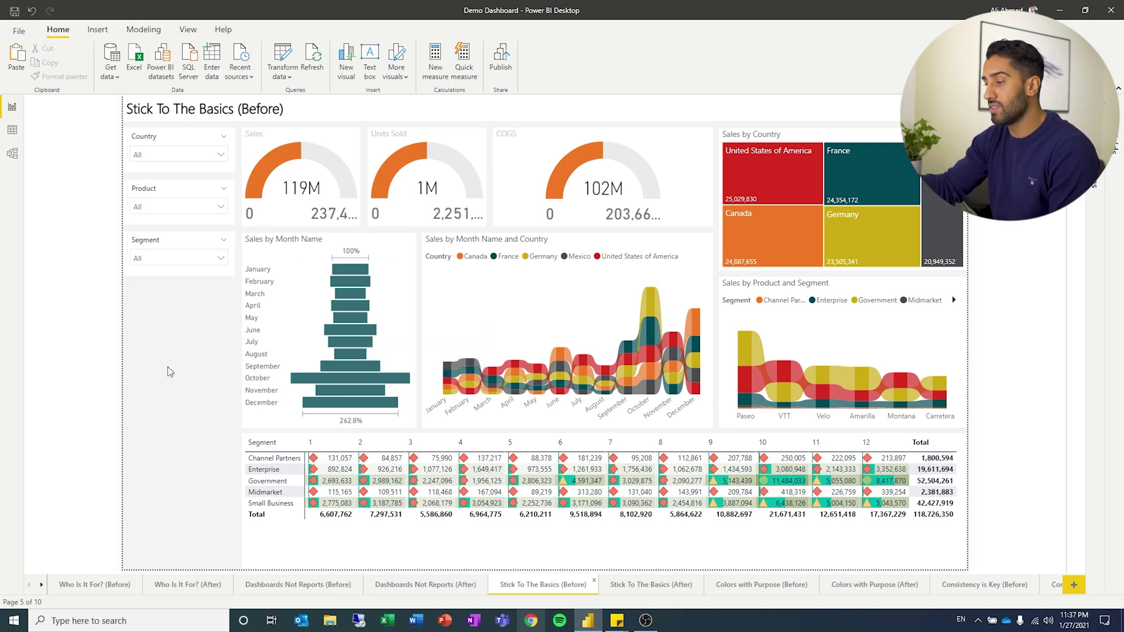
{"action": "left_click", "coordinate": [430, 261]}
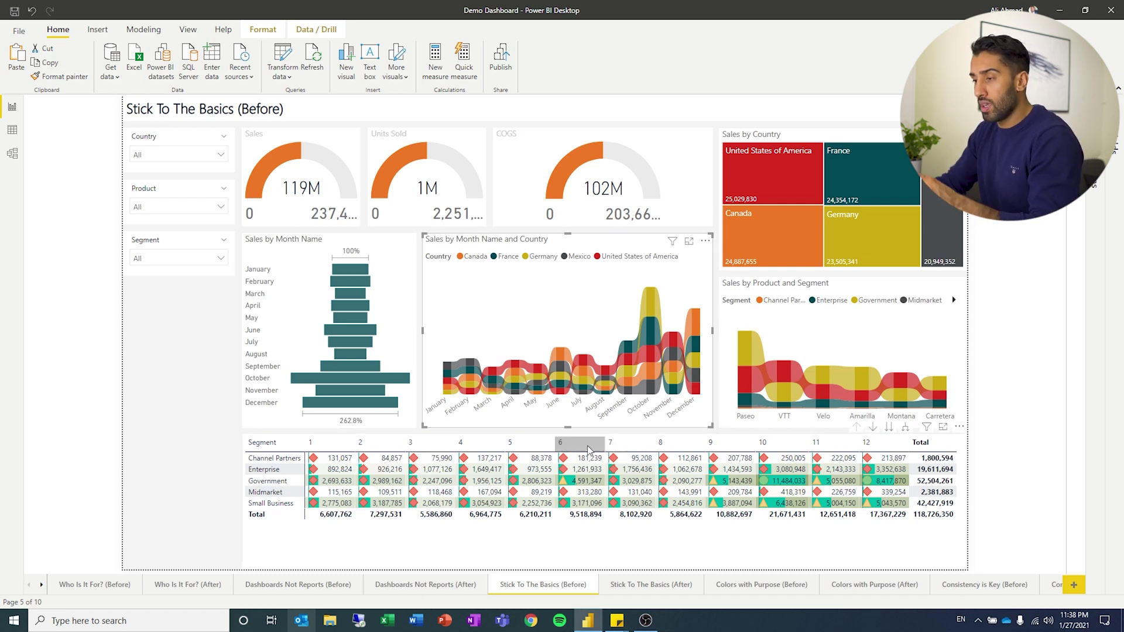
Show the Stick To The Basics (After) page with its Sales card, bar and line charts
{"action": "left_click", "coordinate": [648, 585]}
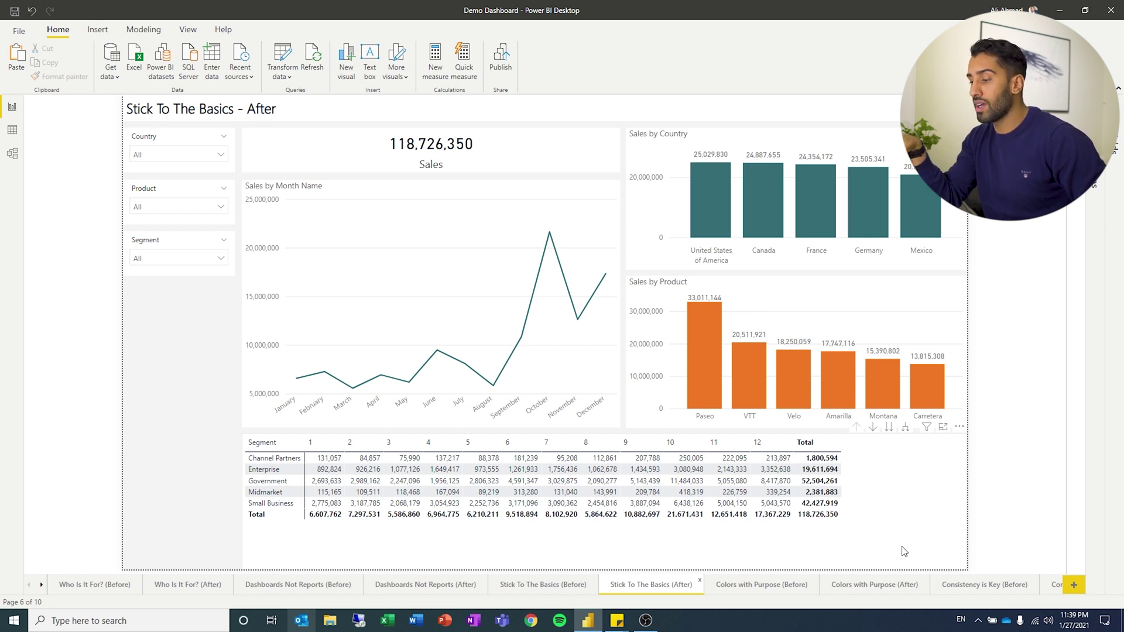
Return to Stick To The Basics (Before), then move to the all-grey Colors with Purpose (Before) page
{"action": "left_click", "coordinate": [518, 586]}
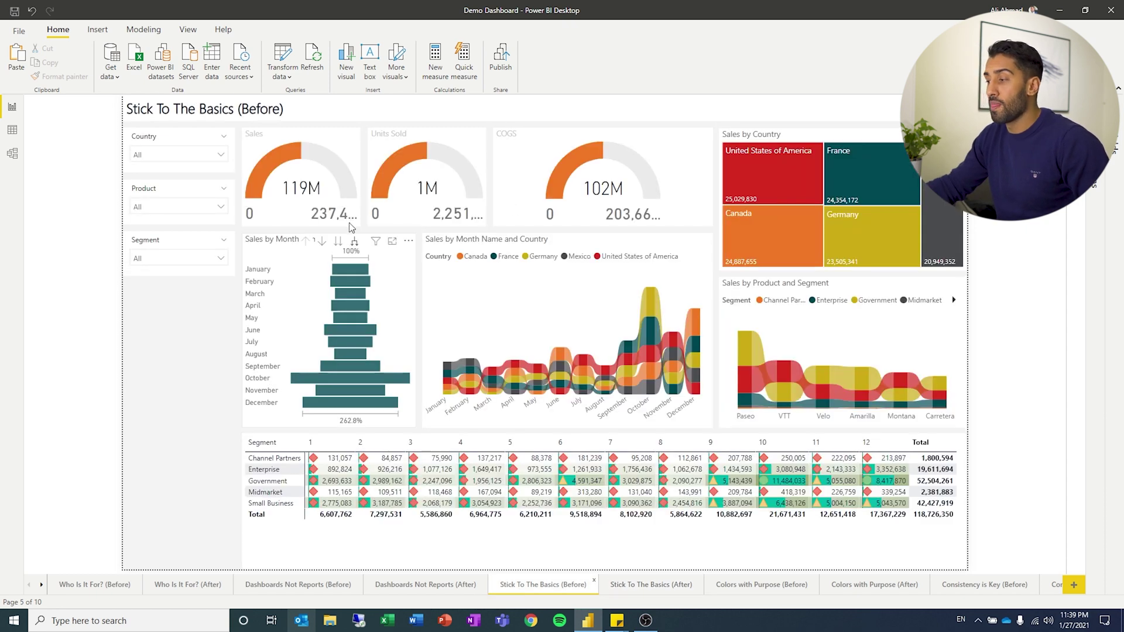
{"action": "mouse_move", "coordinate": [361, 304]}
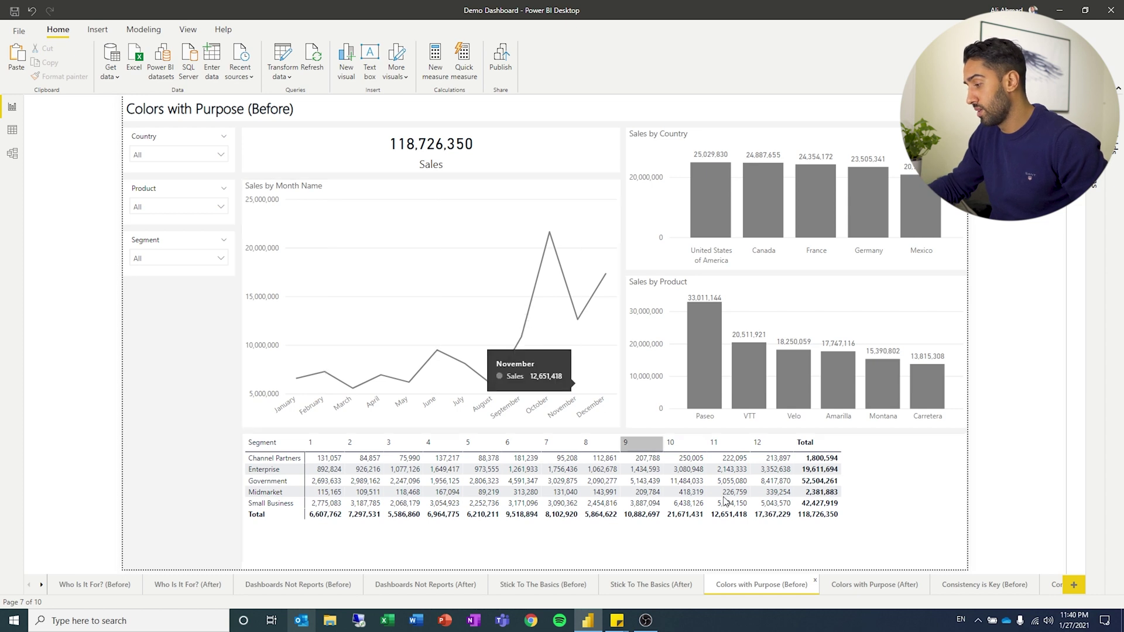
Advance with Ctrl+PageDown to the colour-coded Colors with Purpose (After) page
{"action": "key", "text": "ctrl+Page_Down"}
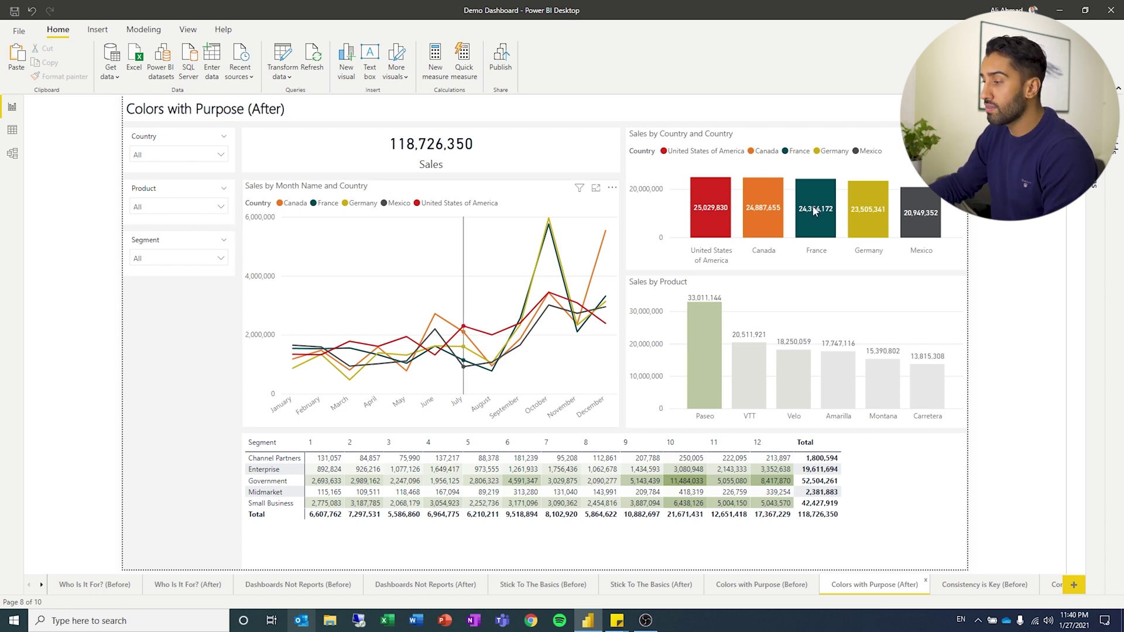
{"action": "left_click", "coordinate": [733, 145]}
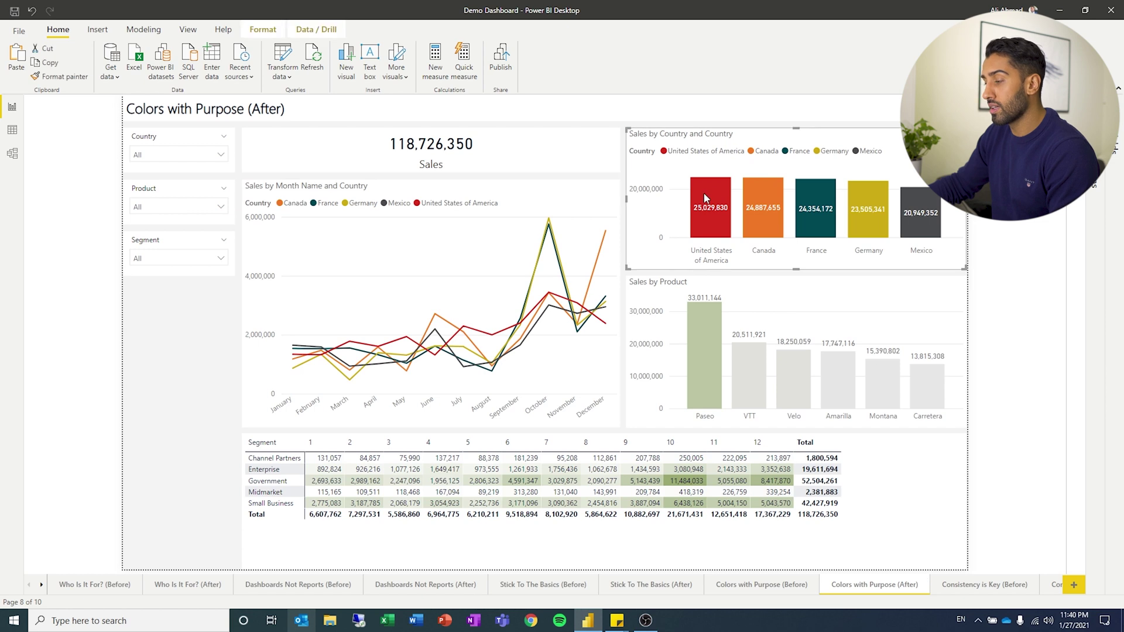
{"action": "left_click", "coordinate": [725, 224]}
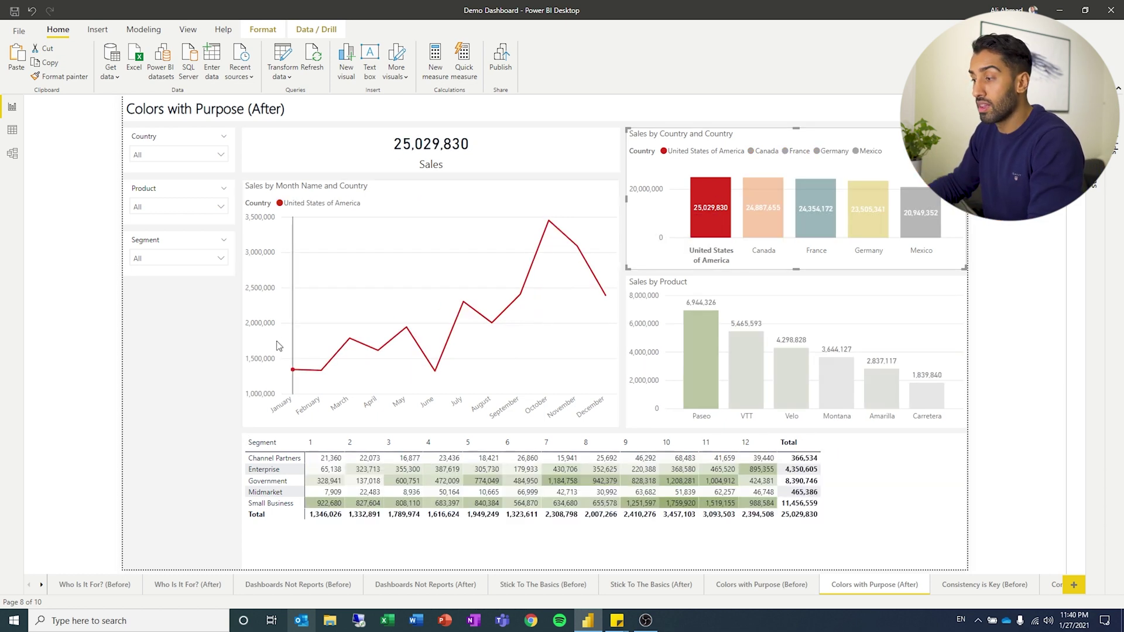
{"action": "left_click", "coordinate": [708, 221]}
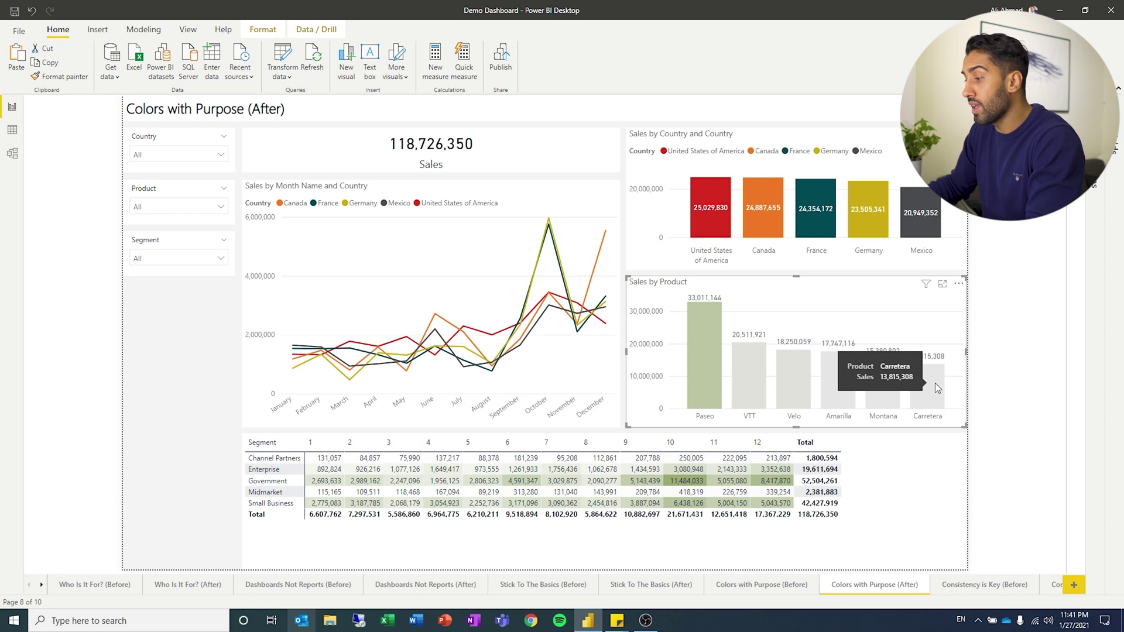
{"action": "mouse_move", "coordinate": [708, 346]}
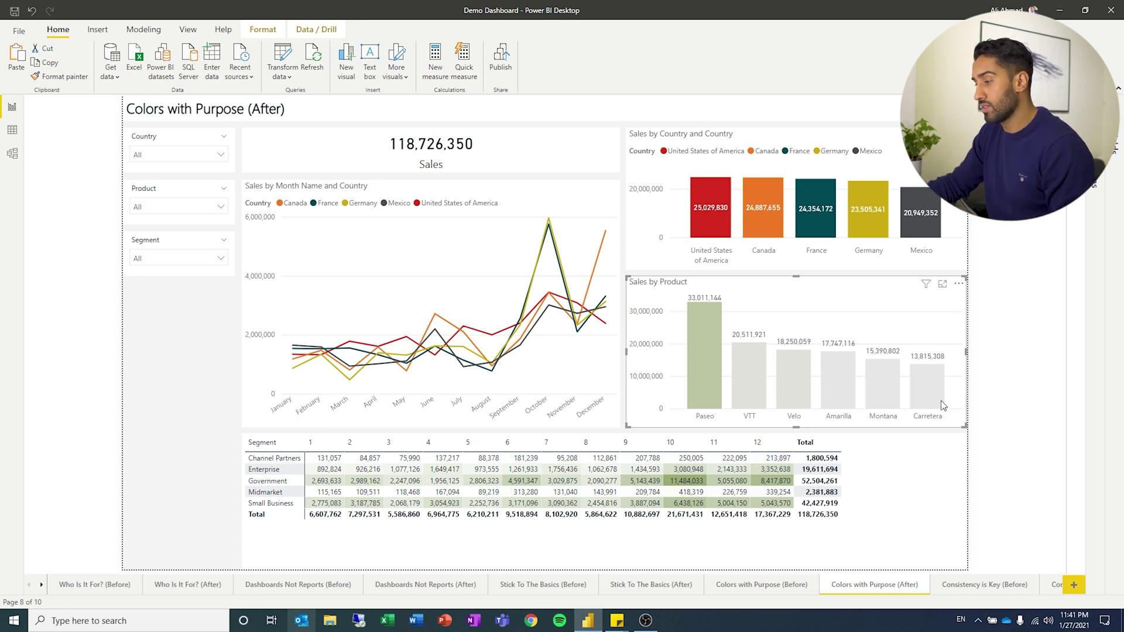
Sort the Sales by Product bars ascending by product name, Amarilla through VTT
{"action": "left_click", "coordinate": [960, 285]}
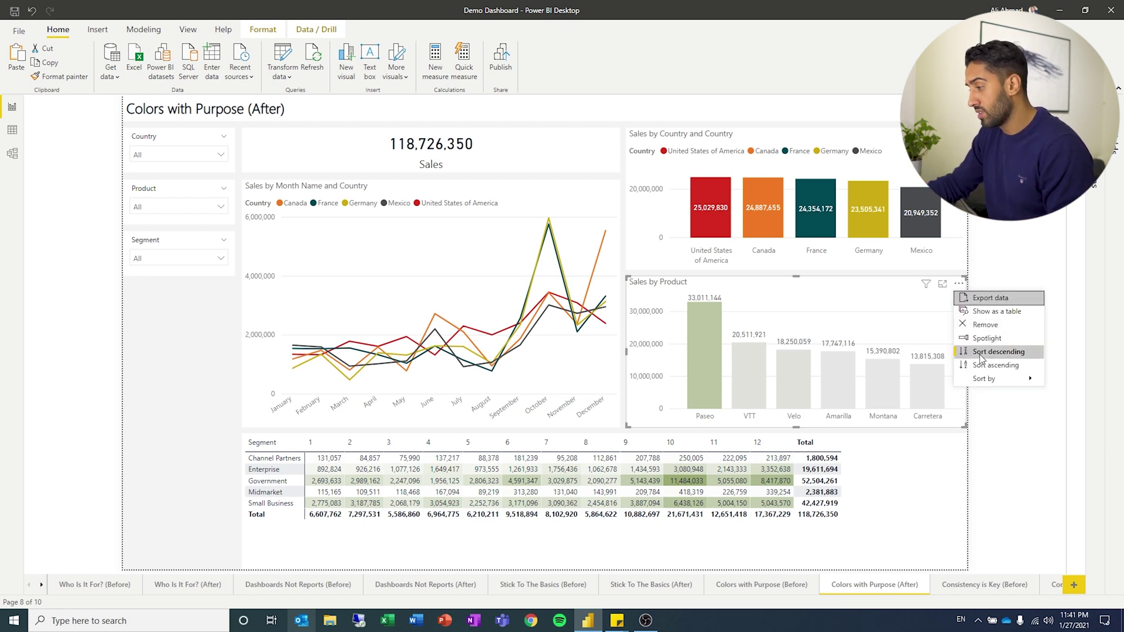
{"action": "key", "text": "Escape"}
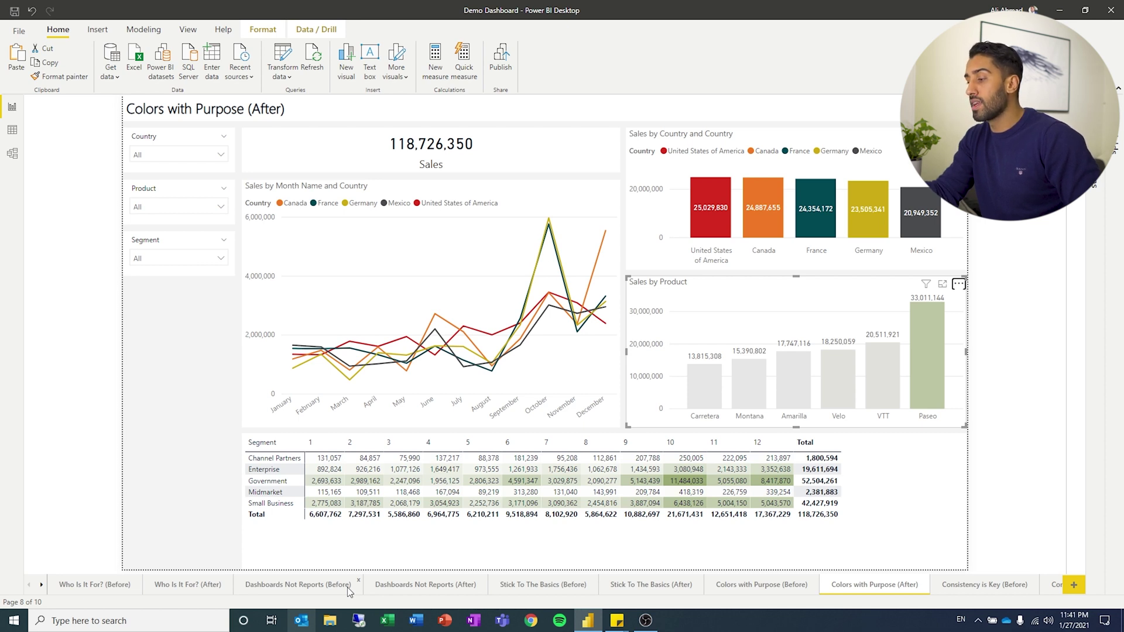
{"action": "left_click", "coordinate": [959, 284]}
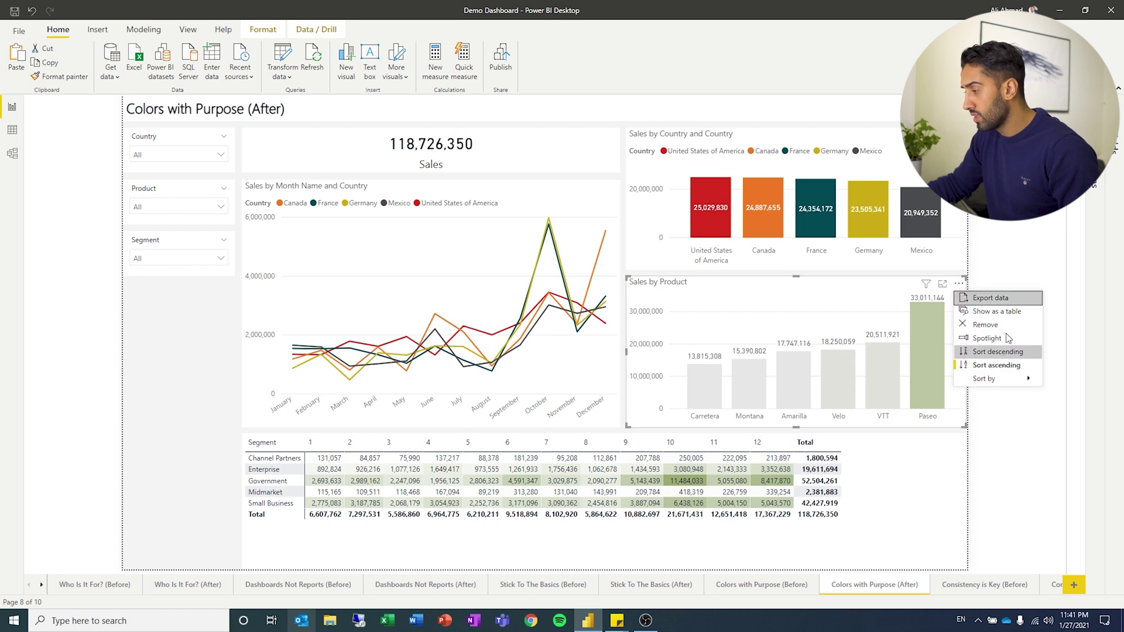
{"action": "mouse_move", "coordinate": [1001, 379]}
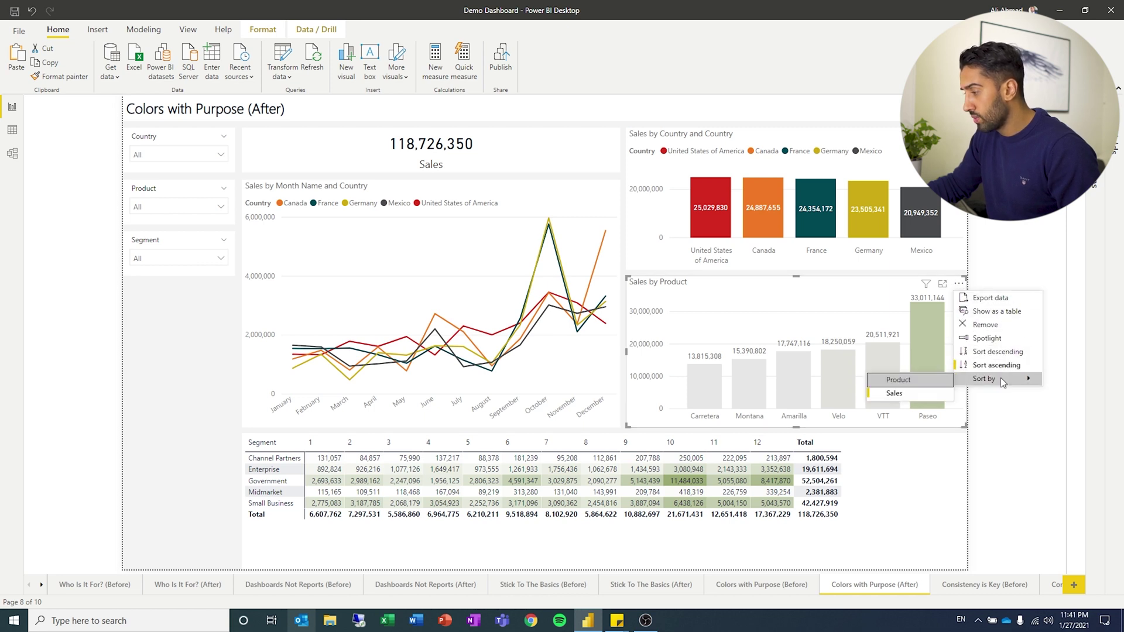
{"action": "left_click", "coordinate": [939, 378]}
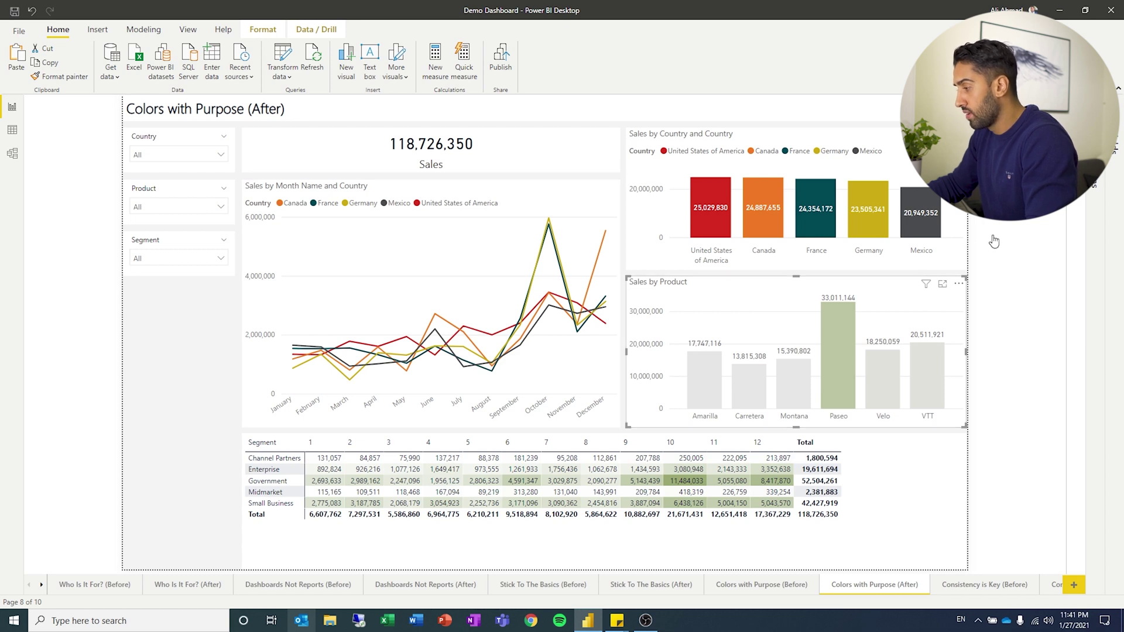
Give the Sales by Product bars a conditional colour scale with red as the minimum colour
{"action": "left_click", "coordinate": [1084, 344]}
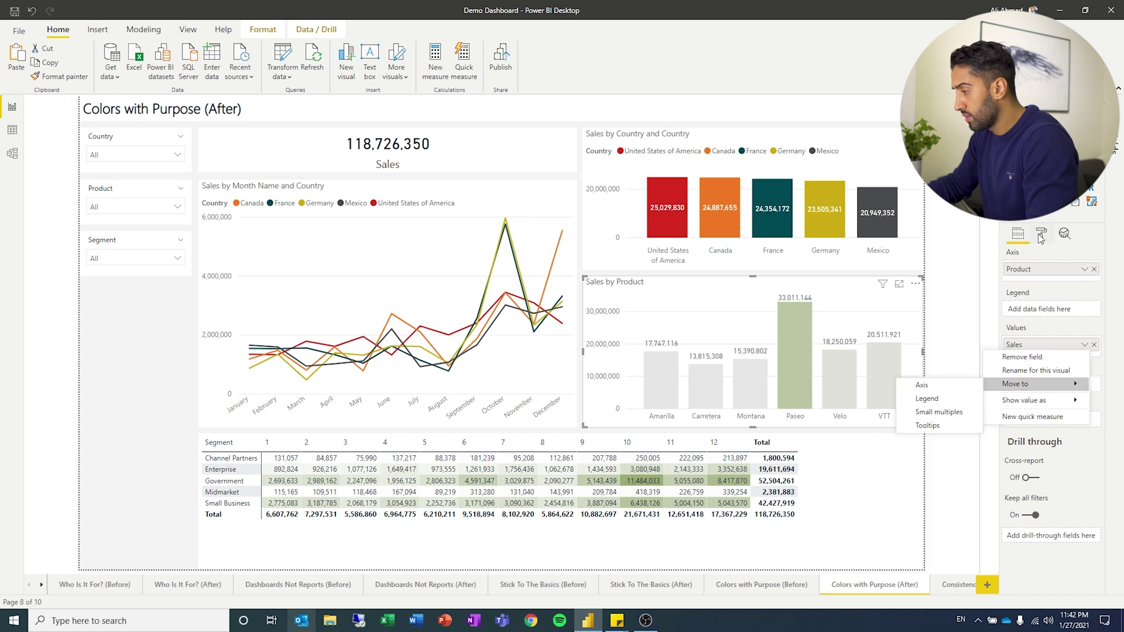
{"action": "left_click", "coordinate": [1041, 234]}
{"action": "left_click", "coordinate": [1032, 383]}
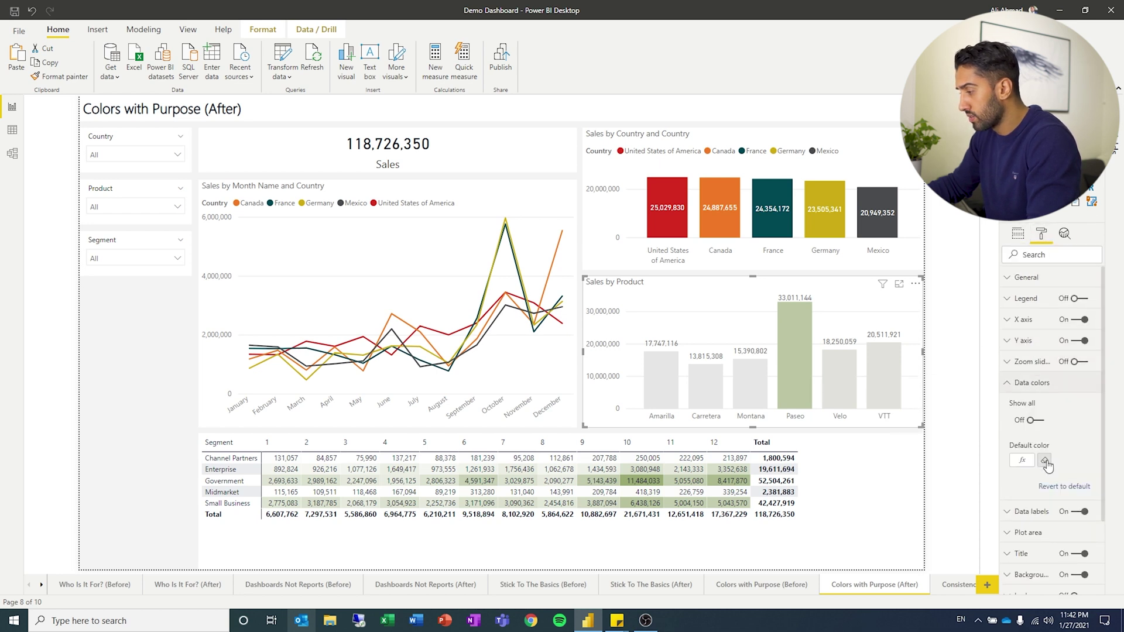
{"action": "left_click", "coordinate": [1022, 460]}
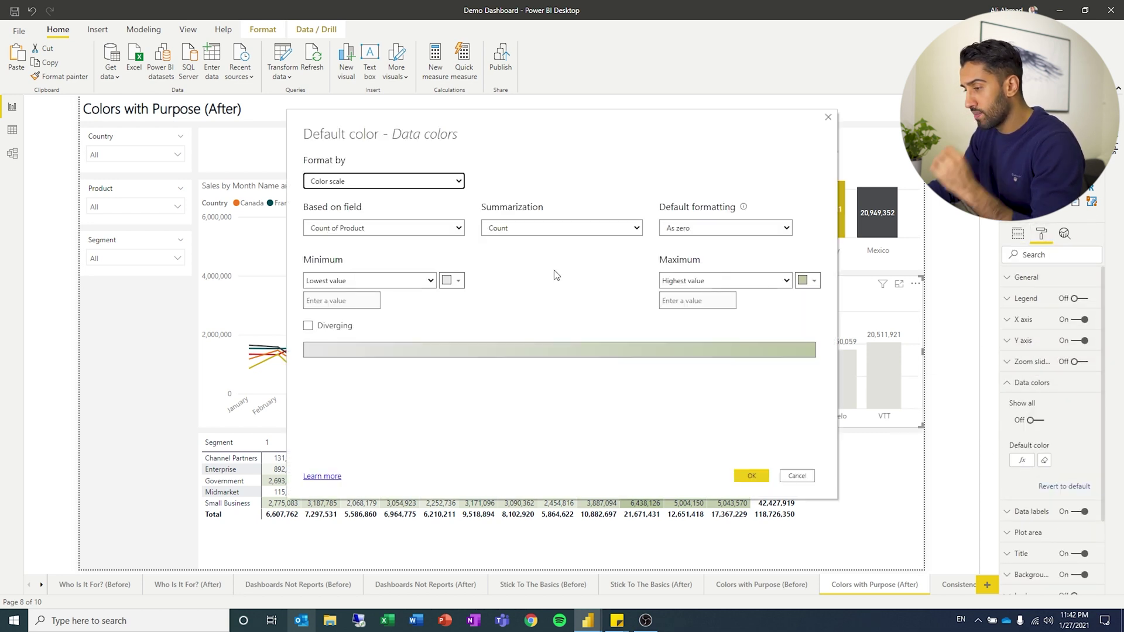
{"action": "left_click", "coordinate": [448, 280]}
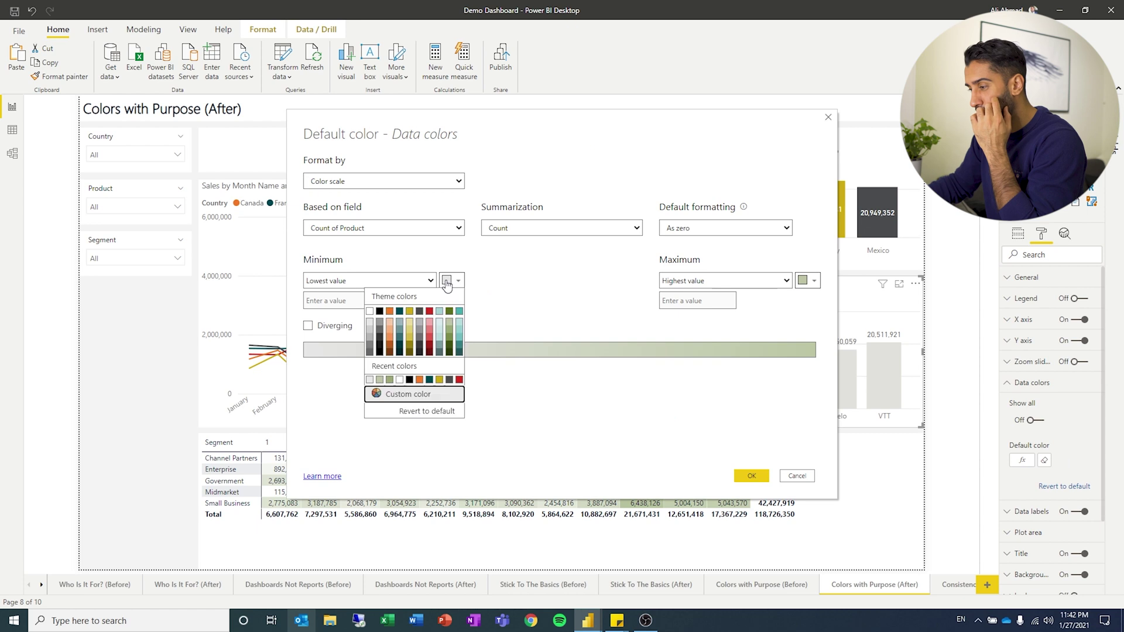
{"action": "left_click", "coordinate": [430, 336]}
{"action": "left_click", "coordinate": [741, 476]}
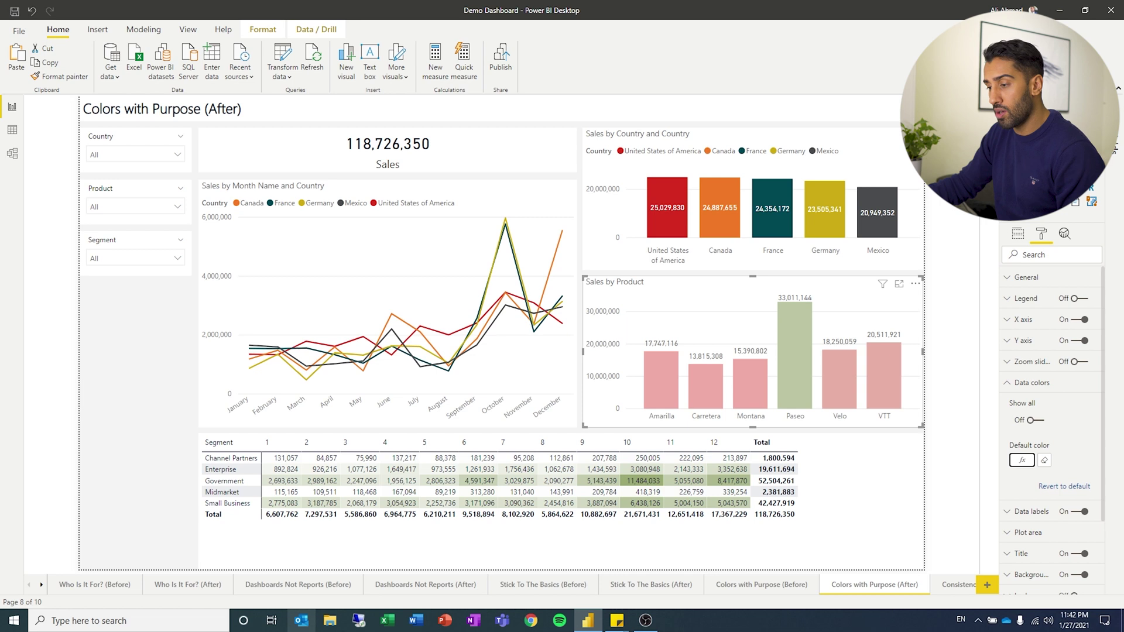
Select the segment-by-month matrix, then compare the Colors with Purpose (Before) and (After) pages
{"action": "left_click", "coordinate": [830, 535]}
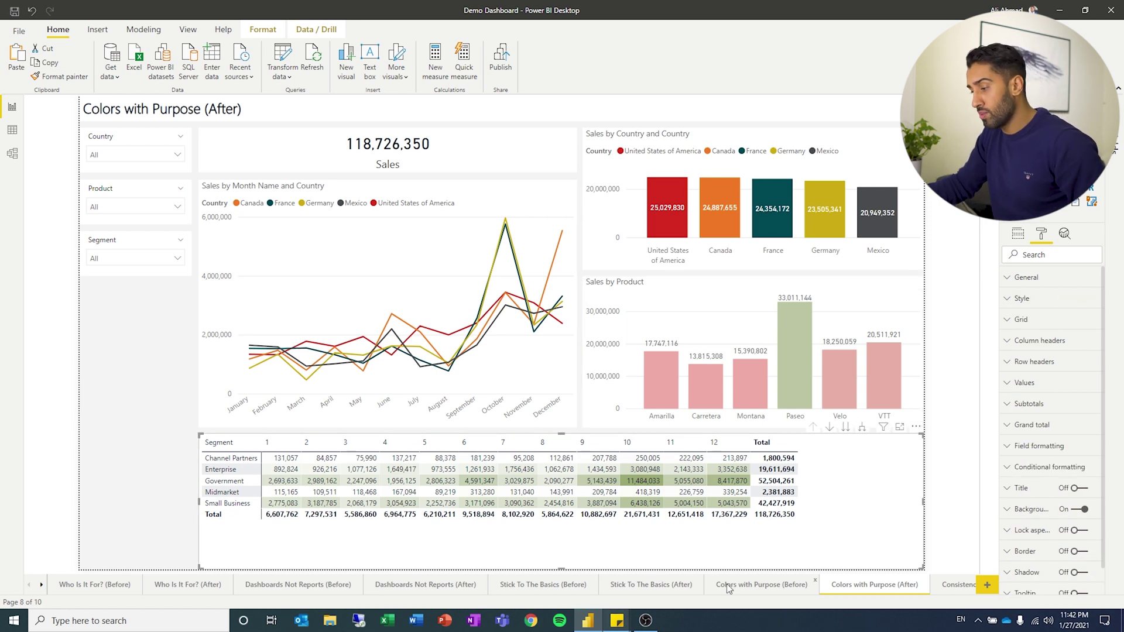
{"action": "left_click", "coordinate": [707, 578]}
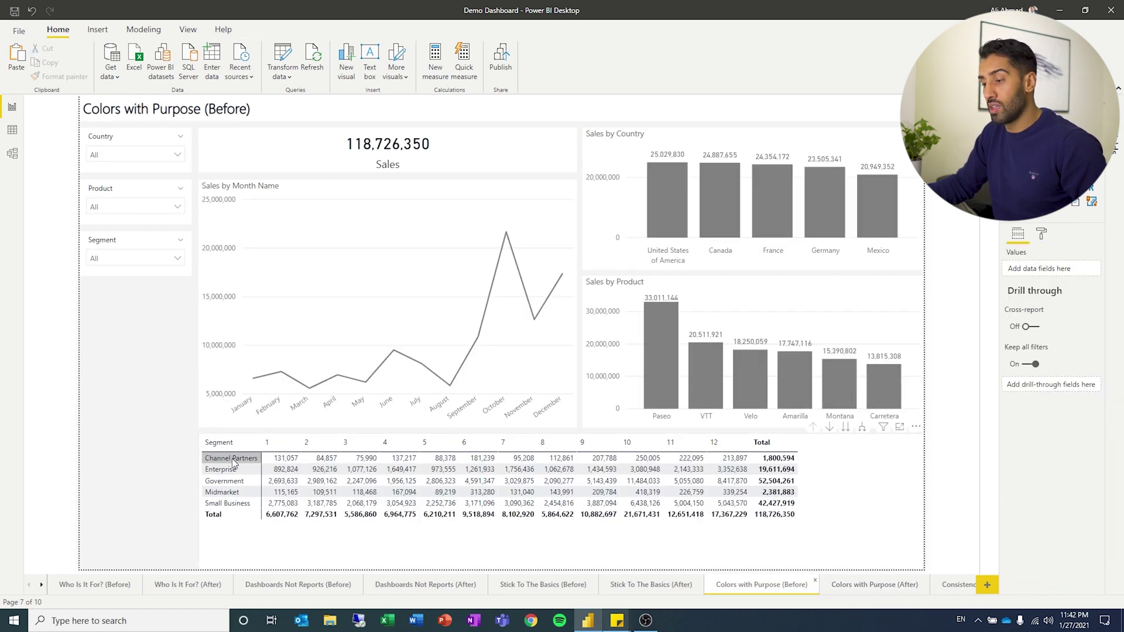
{"action": "left_click", "coordinate": [850, 586]}
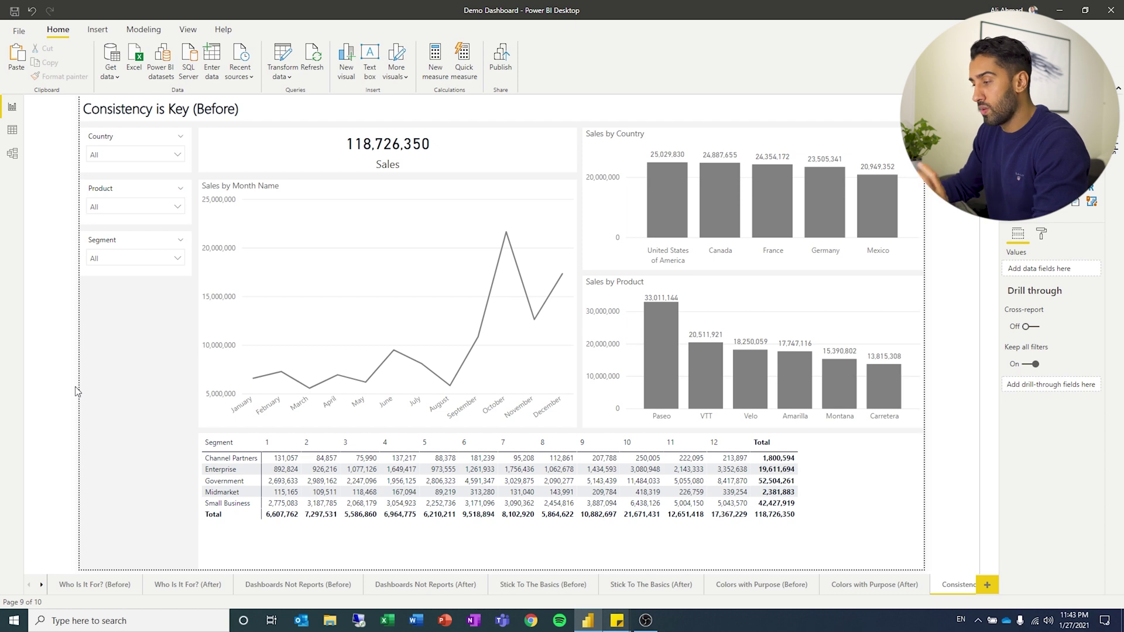
Duplicate the Consistency is Key (Before) page and stack the Country, Product and Segment slicers top right
{"action": "right_click", "coordinate": [953, 590]}
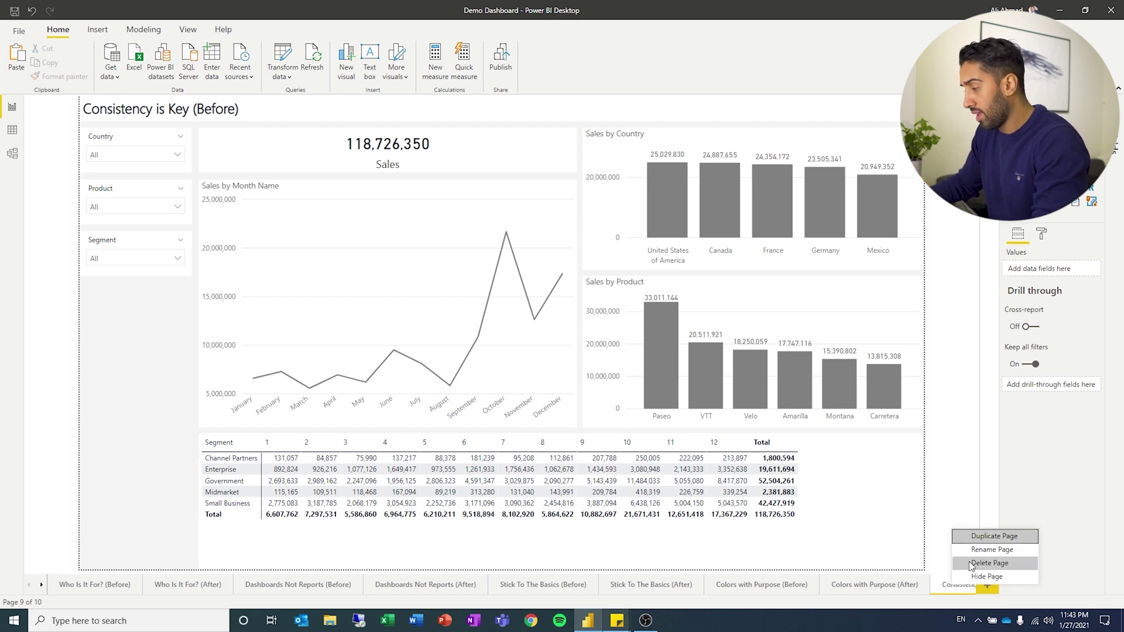
{"action": "left_click", "coordinate": [977, 535]}
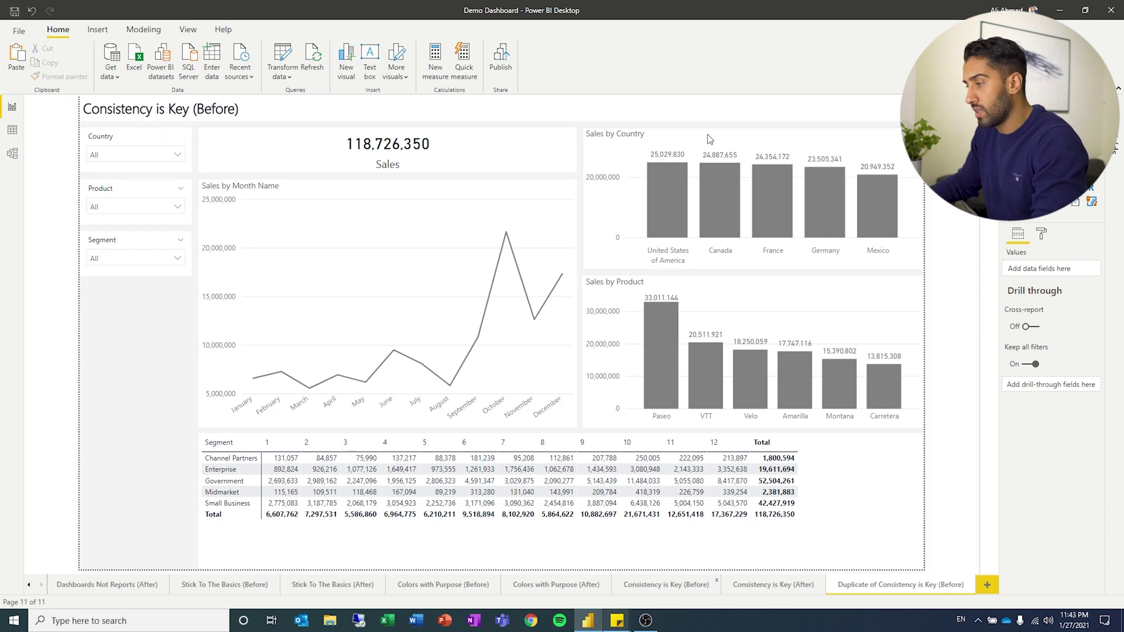
{"action": "left_click_drag", "start_coordinate": [707, 136], "coordinate": [206, 337]}
{"action": "left_click_drag", "start_coordinate": [142, 145], "coordinate": [889, 145]}
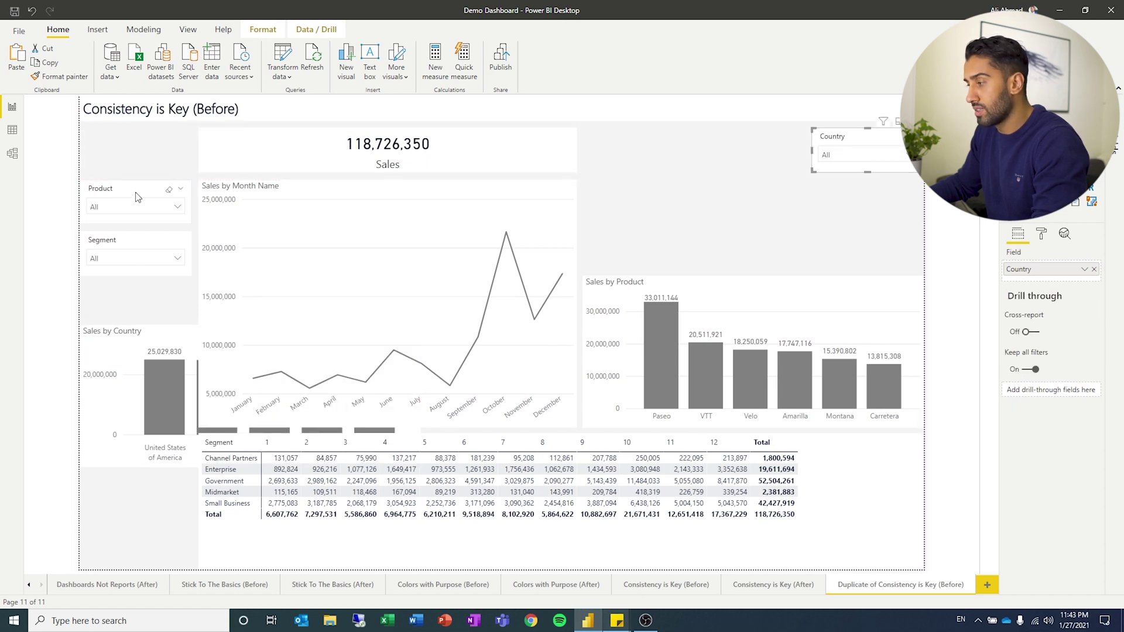
{"action": "left_click_drag", "start_coordinate": [138, 199], "coordinate": [935, 194]}
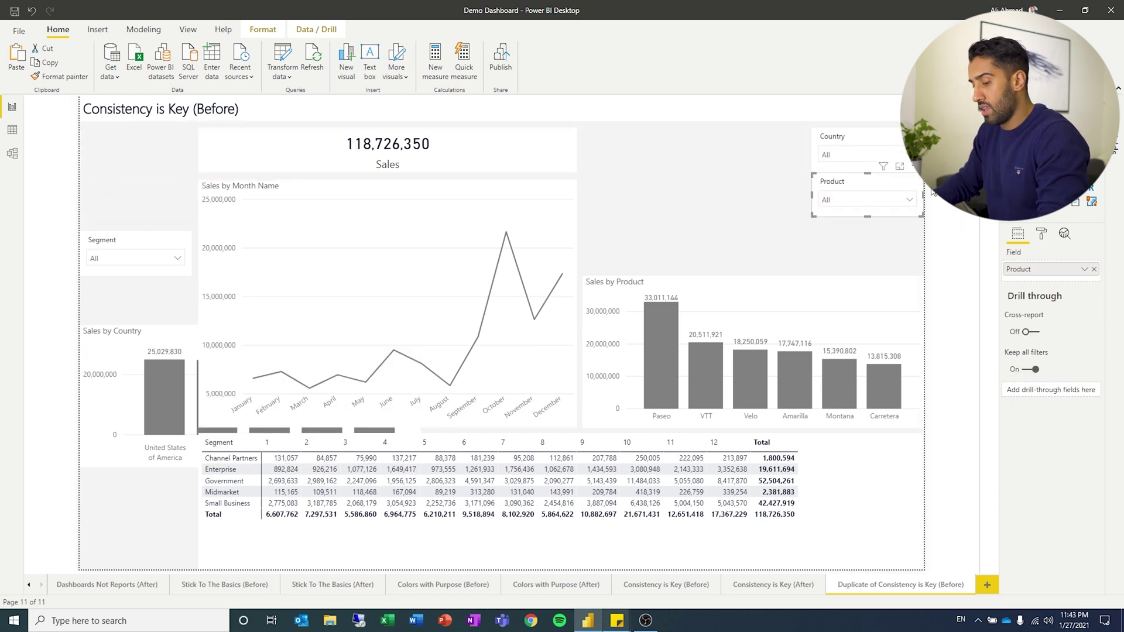
{"action": "left_click_drag", "start_coordinate": [122, 245], "coordinate": [888, 243]}
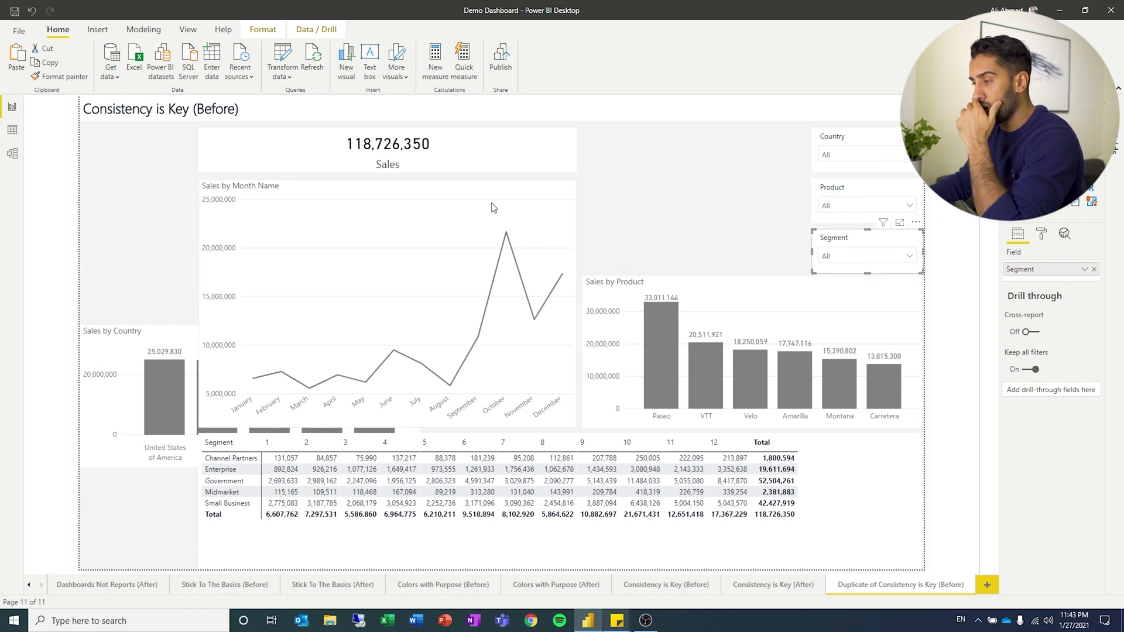
Reposition the Sales by Product chart and move the Sales by Country chart above it
{"action": "left_click", "coordinate": [110, 339]}
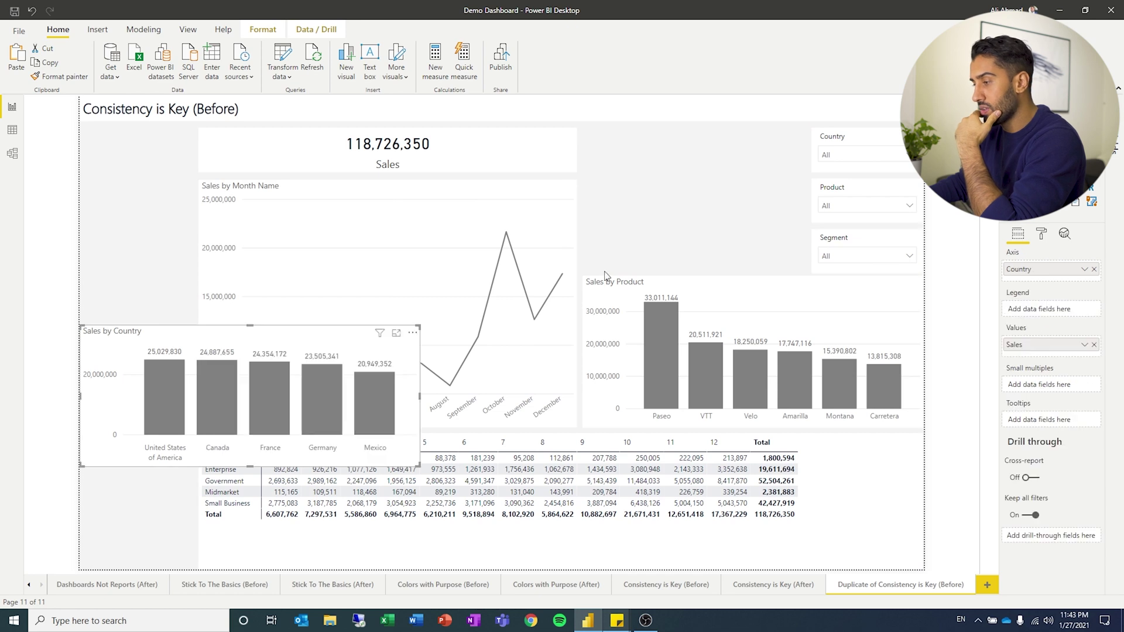
{"action": "left_click", "coordinate": [696, 284]}
{"action": "mouse_move", "coordinate": [696, 284]}
{"action": "left_mouse_down"}
{"action": "mouse_move", "coordinate": [617, 286]}
{"action": "mouse_move", "coordinate": [684, 284]}
{"action": "left_mouse_up"}
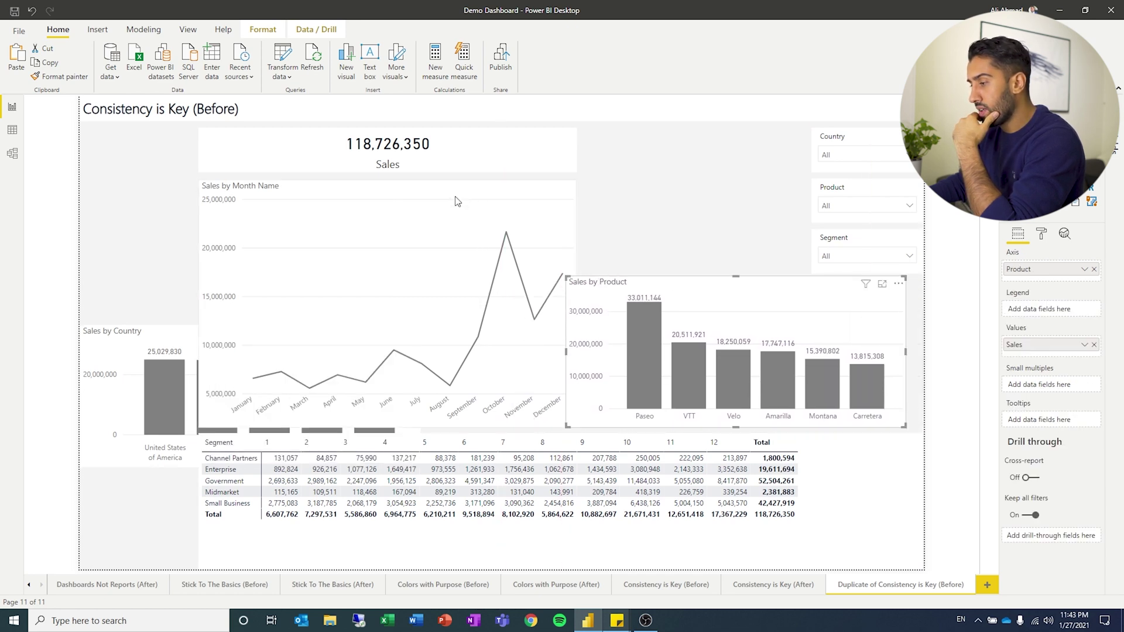
{"action": "left_click_drag", "start_coordinate": [472, 208], "coordinate": [449, 222]}
{"action": "left_click_drag", "start_coordinate": [129, 355], "coordinate": [489, 167]}
{"action": "left_click_drag", "start_coordinate": [435, 138], "coordinate": [265, 145]}
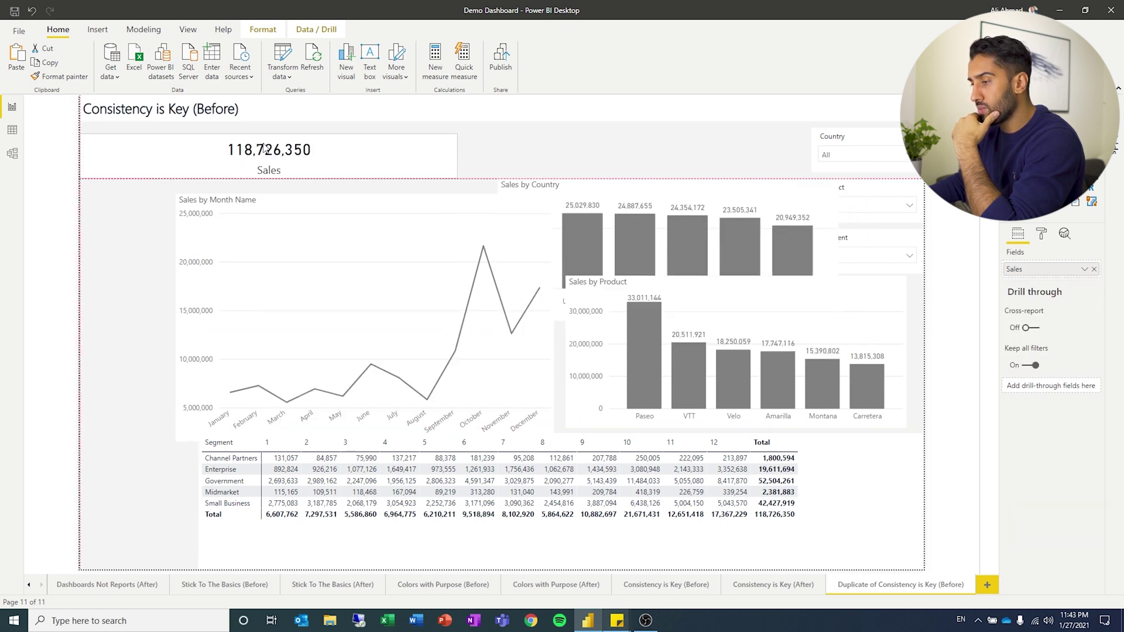
{"action": "left_click_drag", "start_coordinate": [622, 184], "coordinate": [599, 143]}
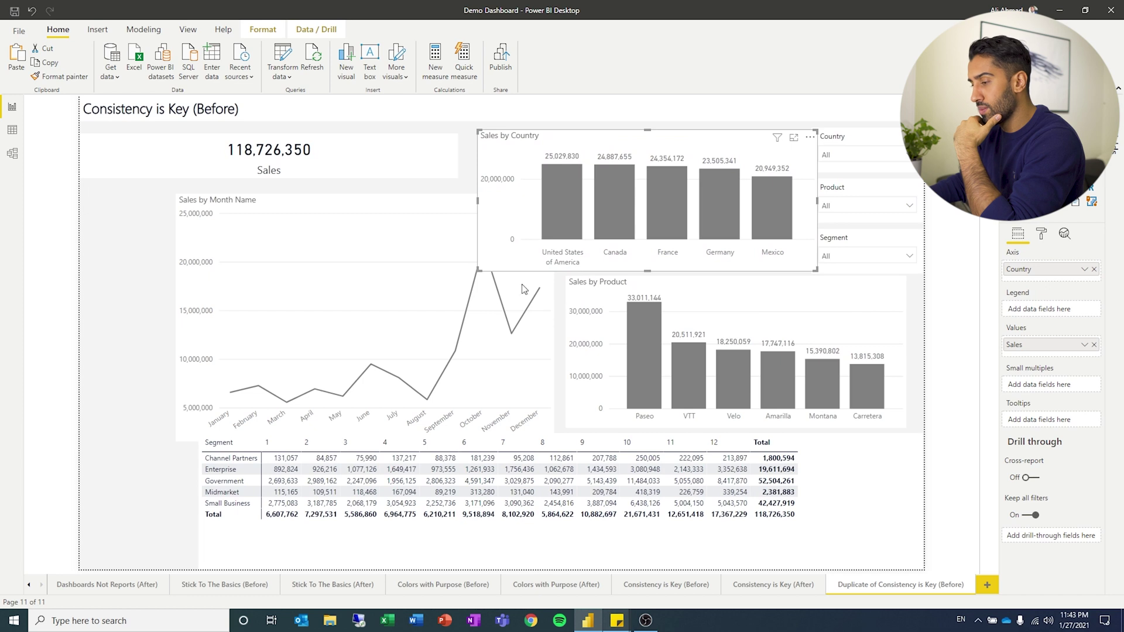
Move the matrix left, place the monthly line chart under the Sales card, and nudge both bar charts
{"action": "left_click_drag", "start_coordinate": [807, 530], "coordinate": [716, 530]}
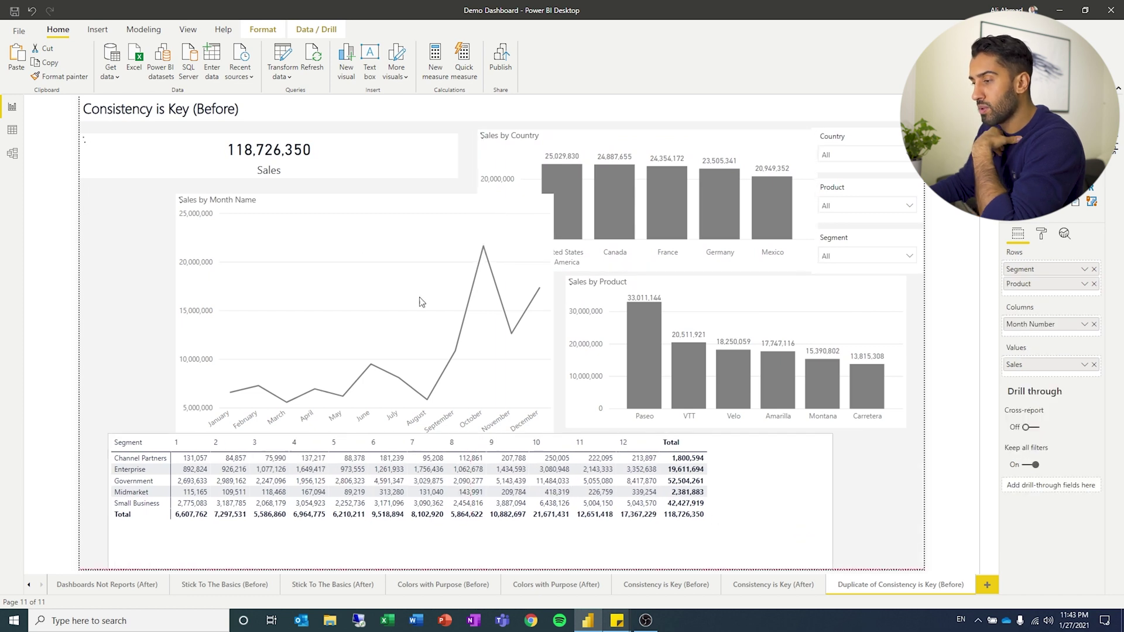
{"action": "left_click", "coordinate": [303, 204]}
{"action": "left_click_drag", "start_coordinate": [304, 205], "coordinate": [226, 202]}
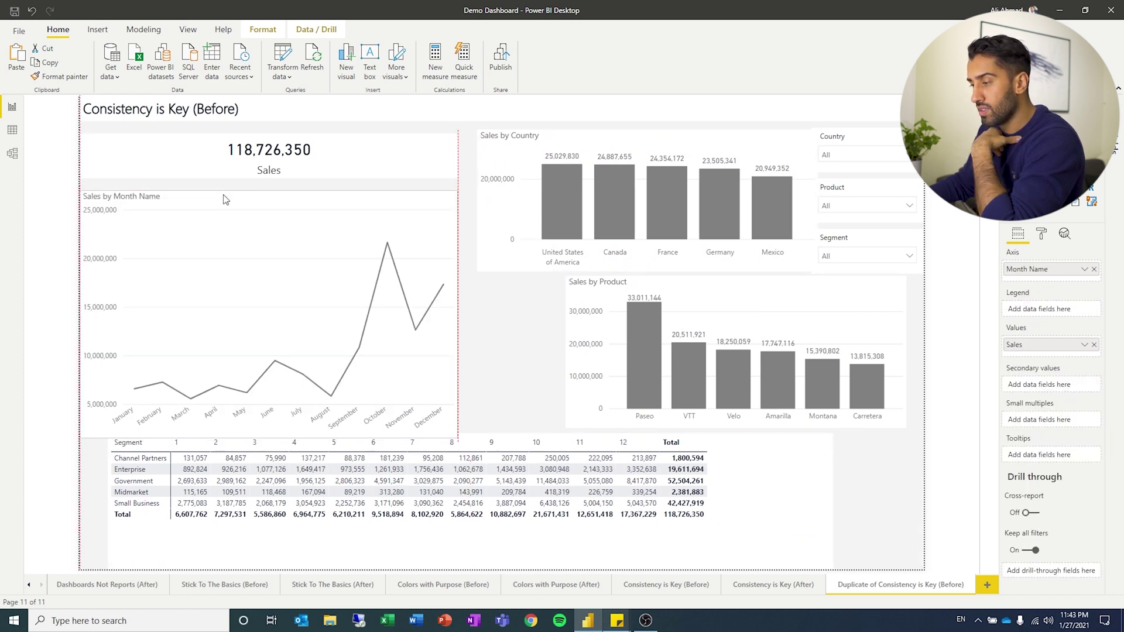
{"action": "left_click_drag", "start_coordinate": [706, 286], "coordinate": [721, 195]}
{"action": "left_click_drag", "start_coordinate": [703, 146], "coordinate": [698, 151]}
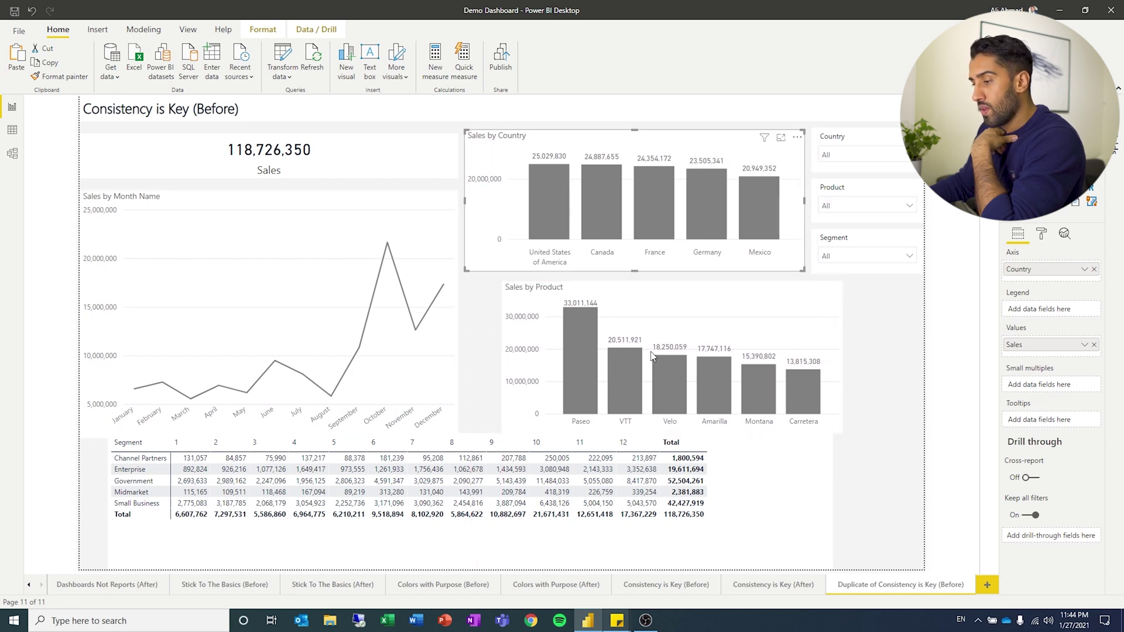
Filter the Consistency is Key (After) page to United States, then return to the Duplicate of Consistency is Key (Before) page
{"action": "left_click", "coordinate": [798, 585]}
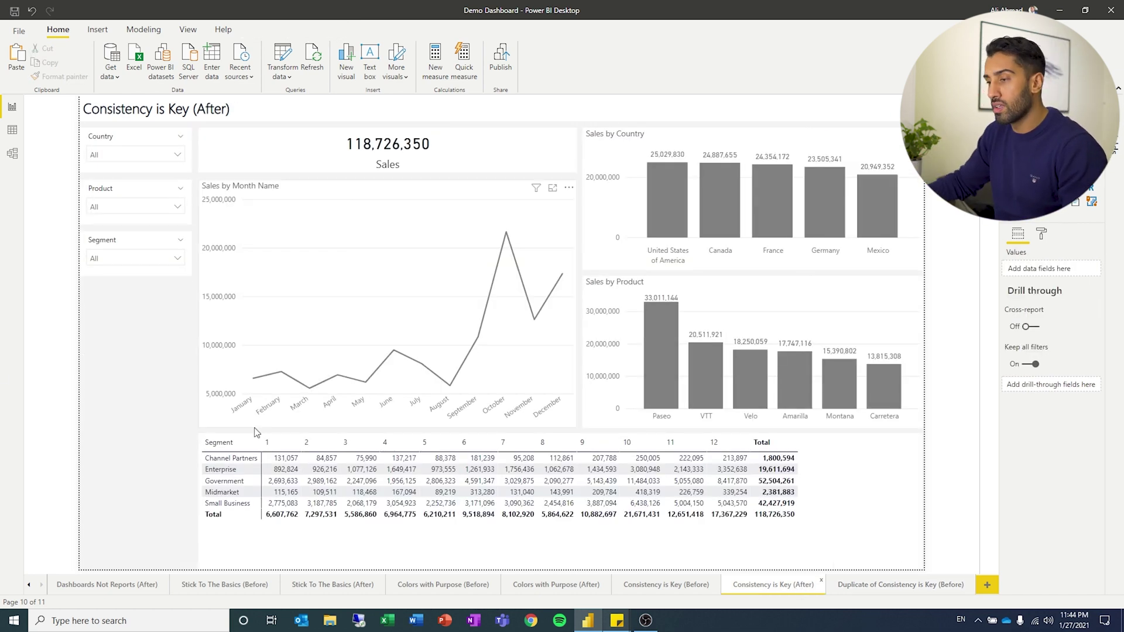
{"action": "left_click", "coordinate": [655, 199]}
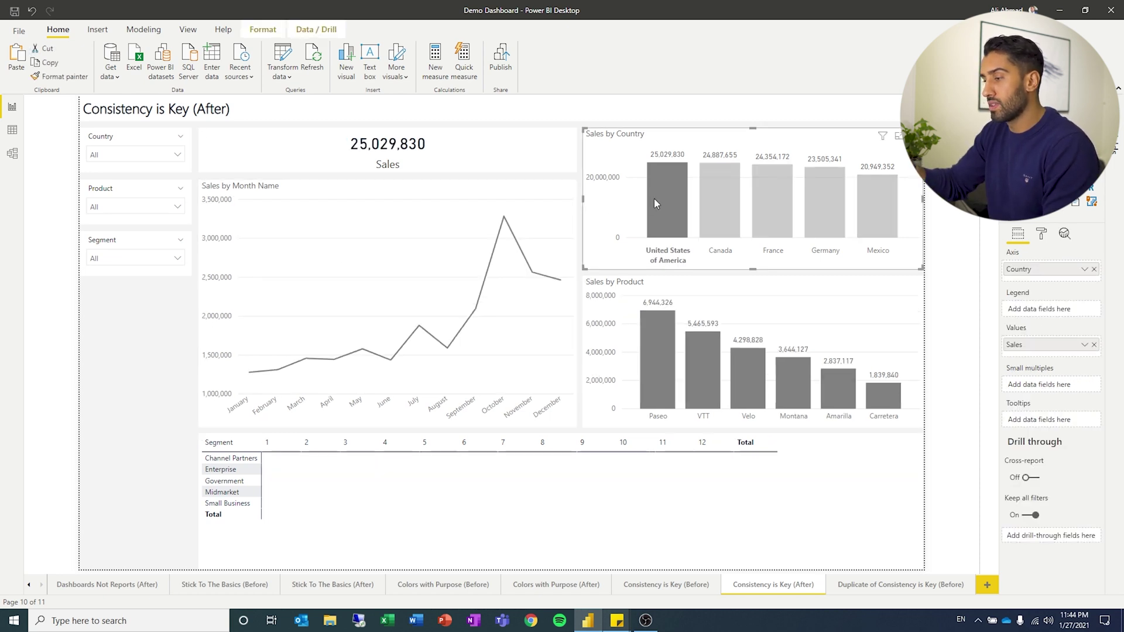
{"action": "left_click", "coordinate": [916, 586]}
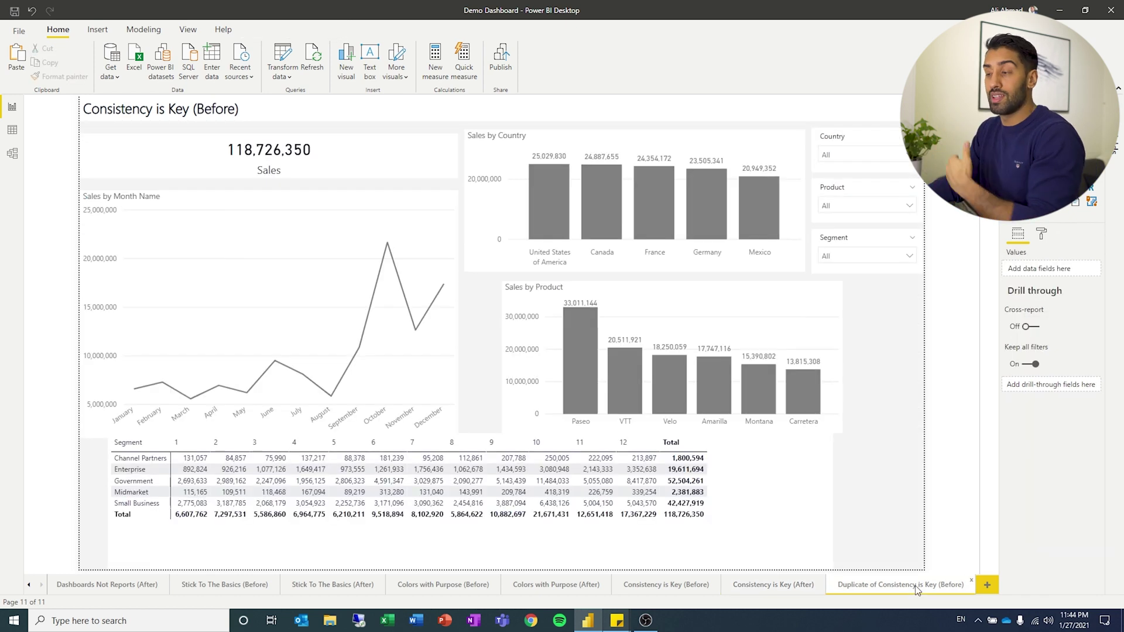